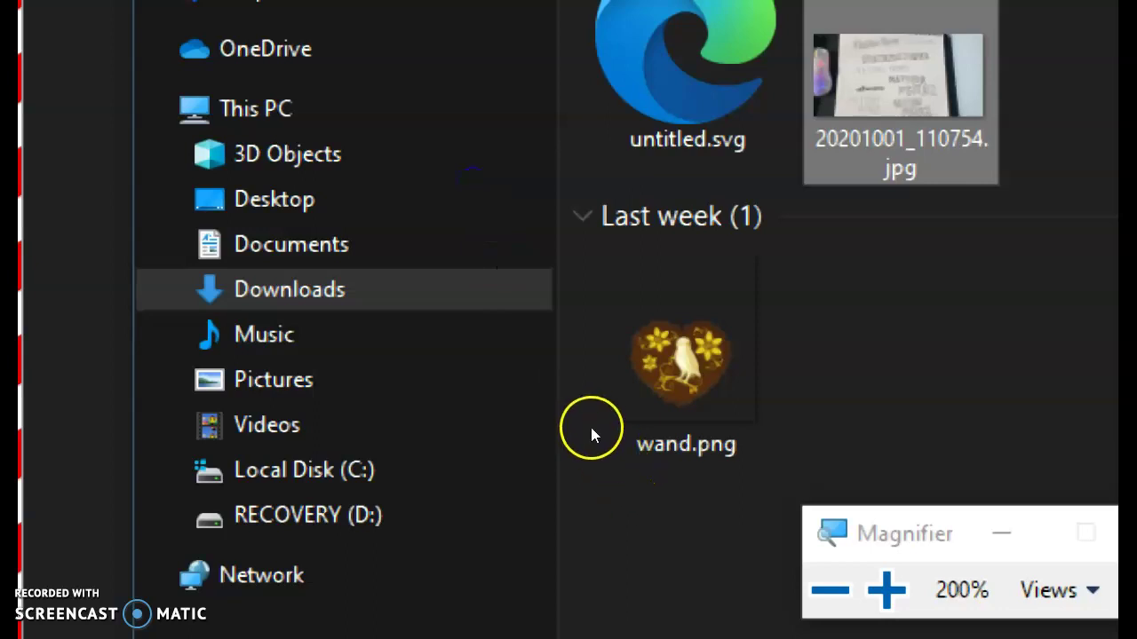
Import the photo 20201001_110754.jpg from the Downloads folder onto the page.
key(super+Escape)
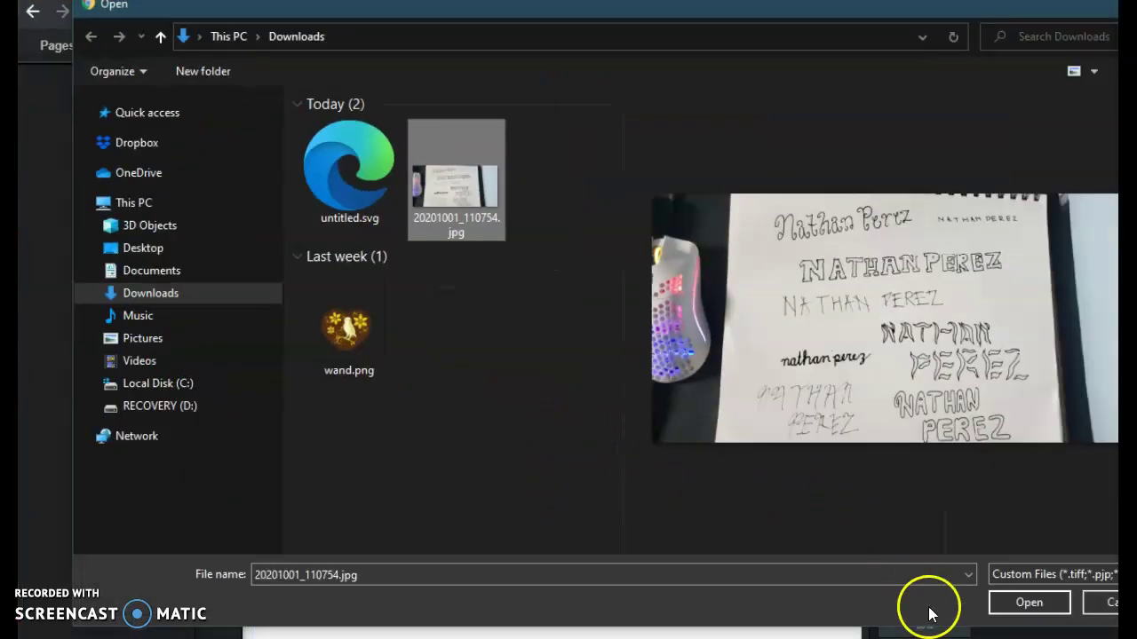
click(1028, 603)
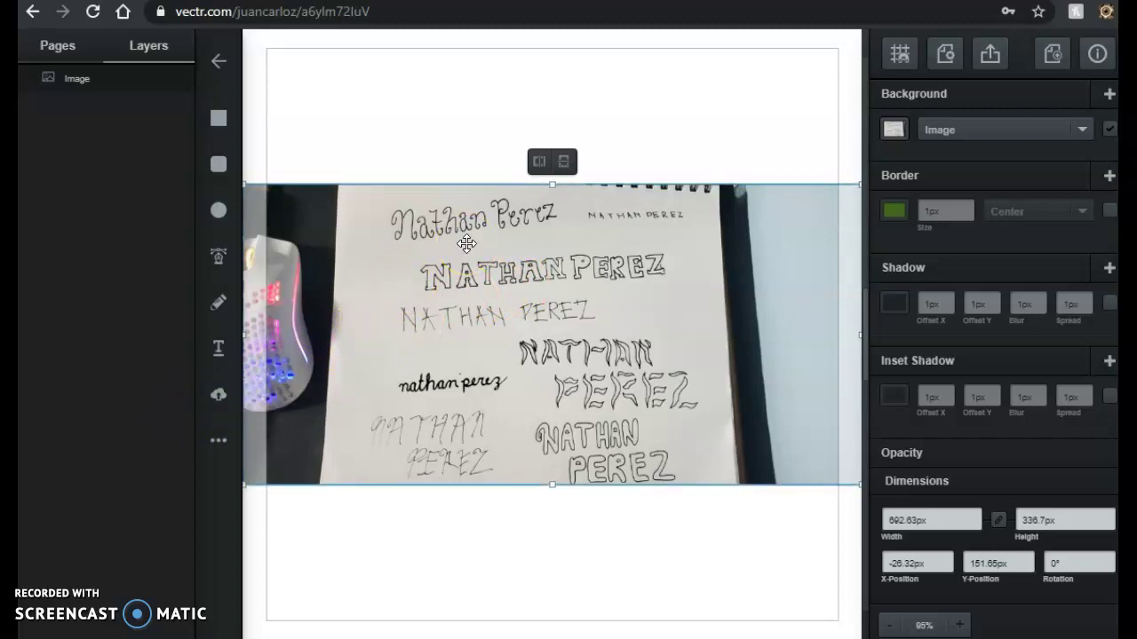
click(577, 255)
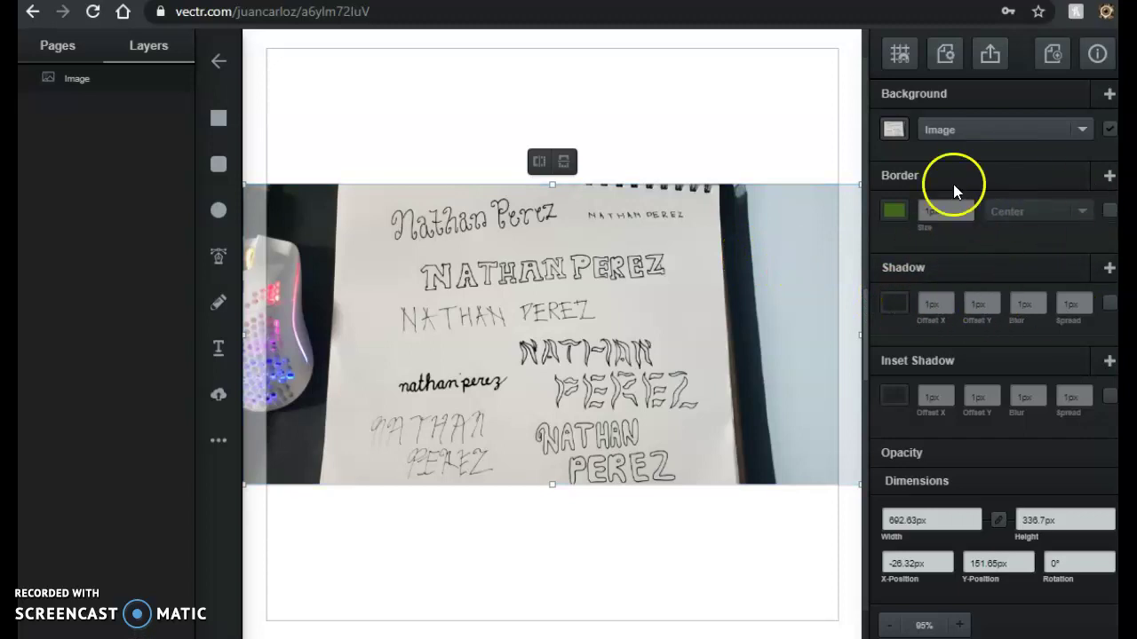
Reduce the photo's opacity to 50% and lock its layer.
scroll(1018, 253, down, 1)
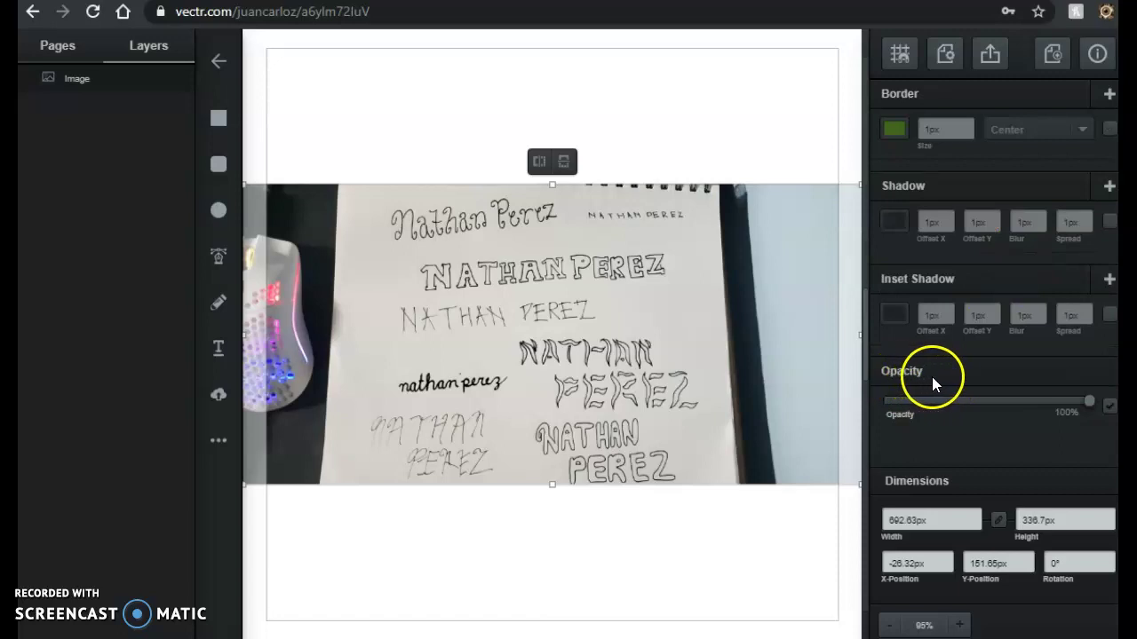
drag(1090, 401, 987, 404)
click(610, 436)
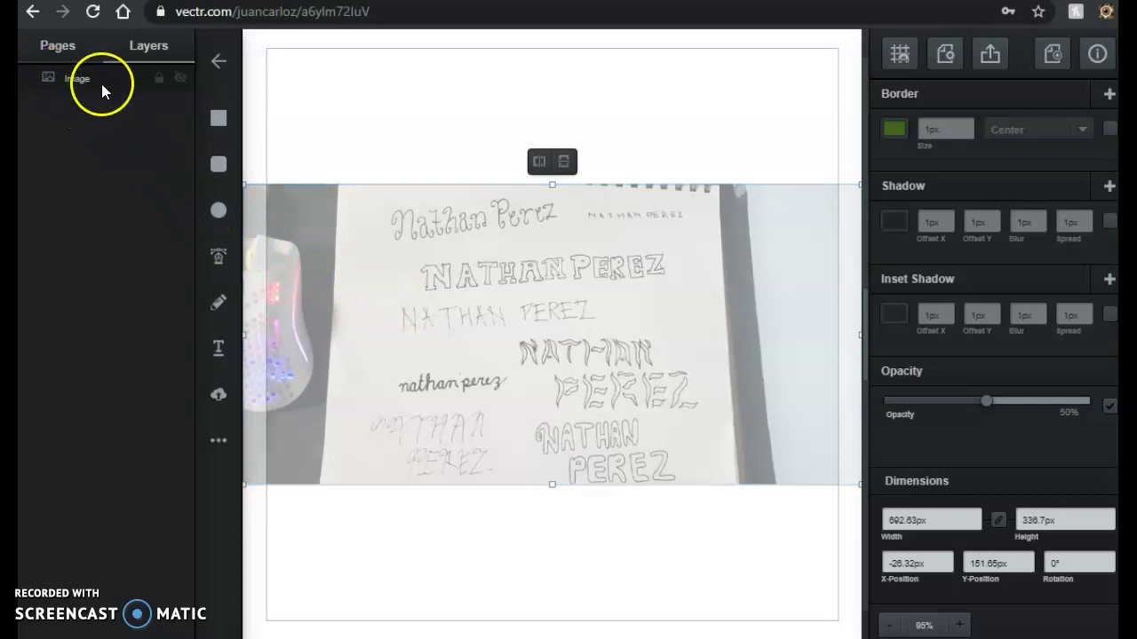
click(158, 78)
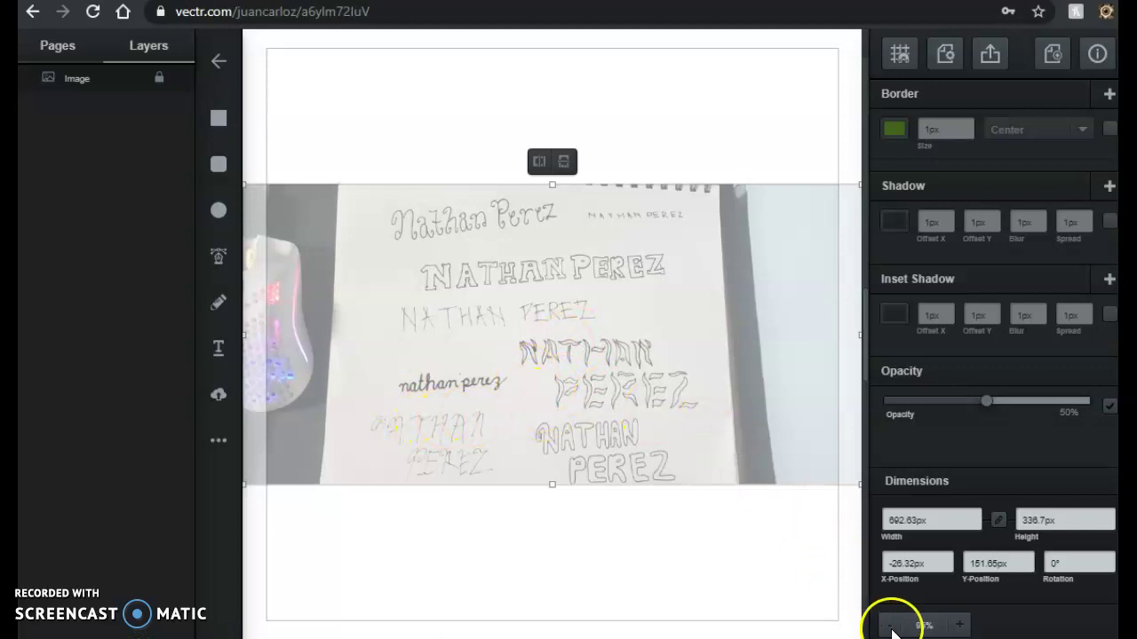
Draw an ellipse about 7.1 by 9.1 px over the left stroke of the first A in the wavy hand lettering.
click(959, 625)
click(958, 626)
click(959, 626)
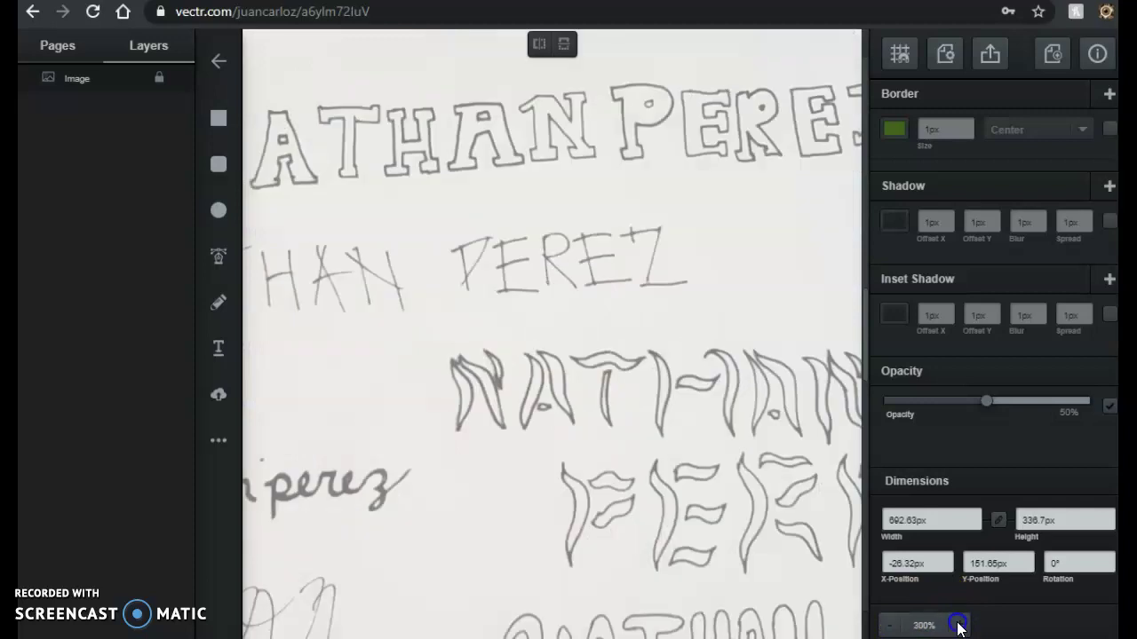
click(959, 625)
click(958, 625)
click(959, 626)
click(958, 626)
click(958, 625)
click(958, 625)
click(958, 625)
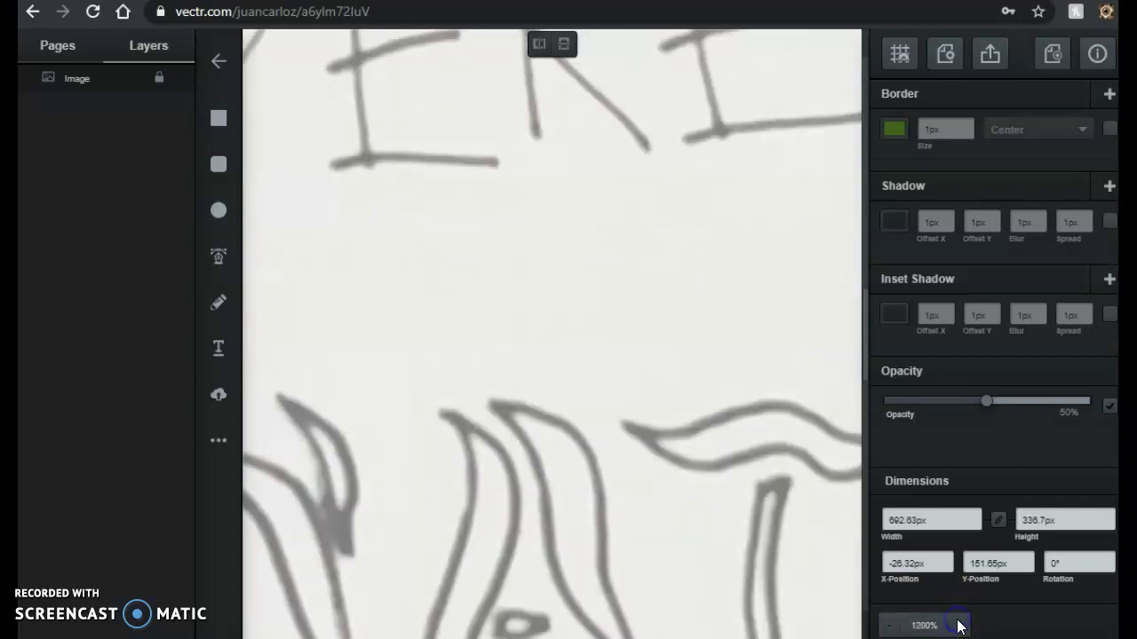
scroll(606, 479, down, 5)
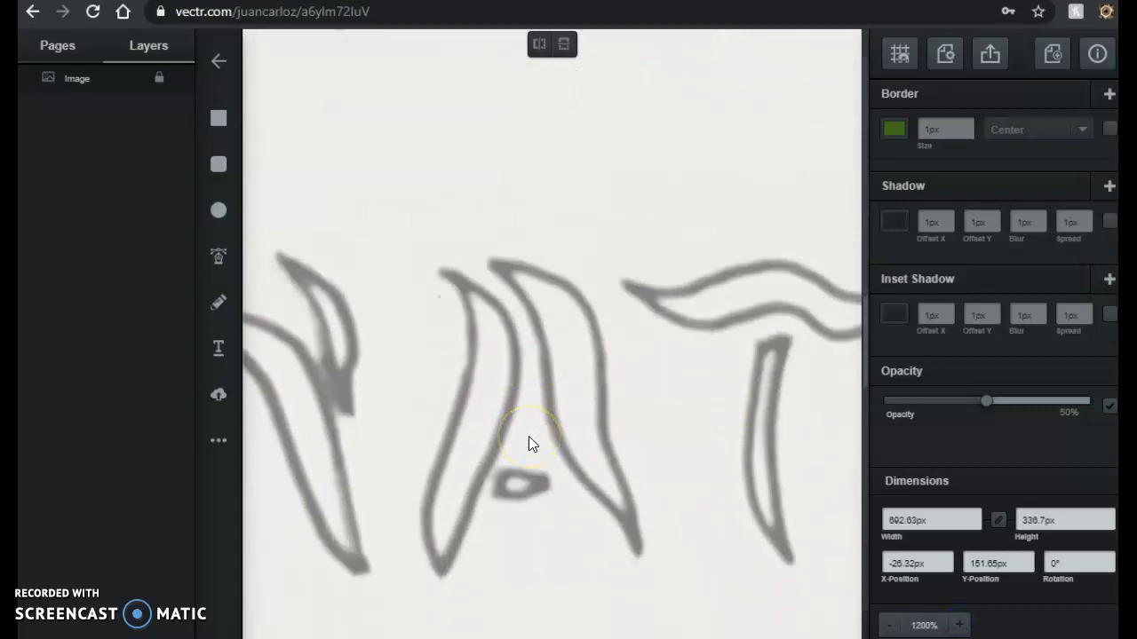
click(958, 626)
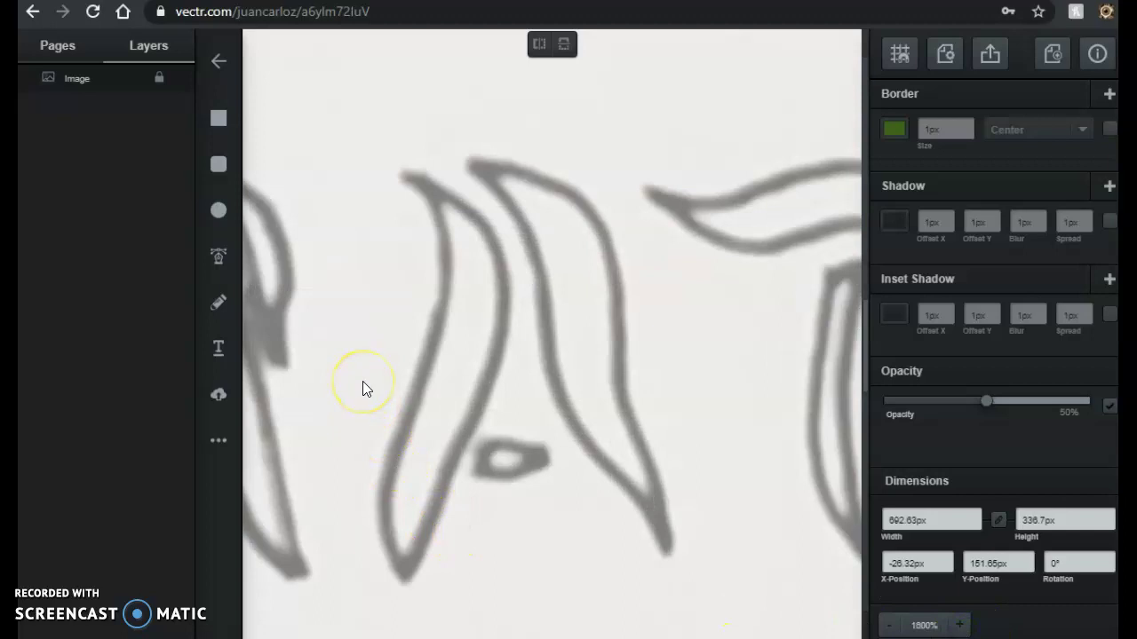
scroll(363, 389, down, 1)
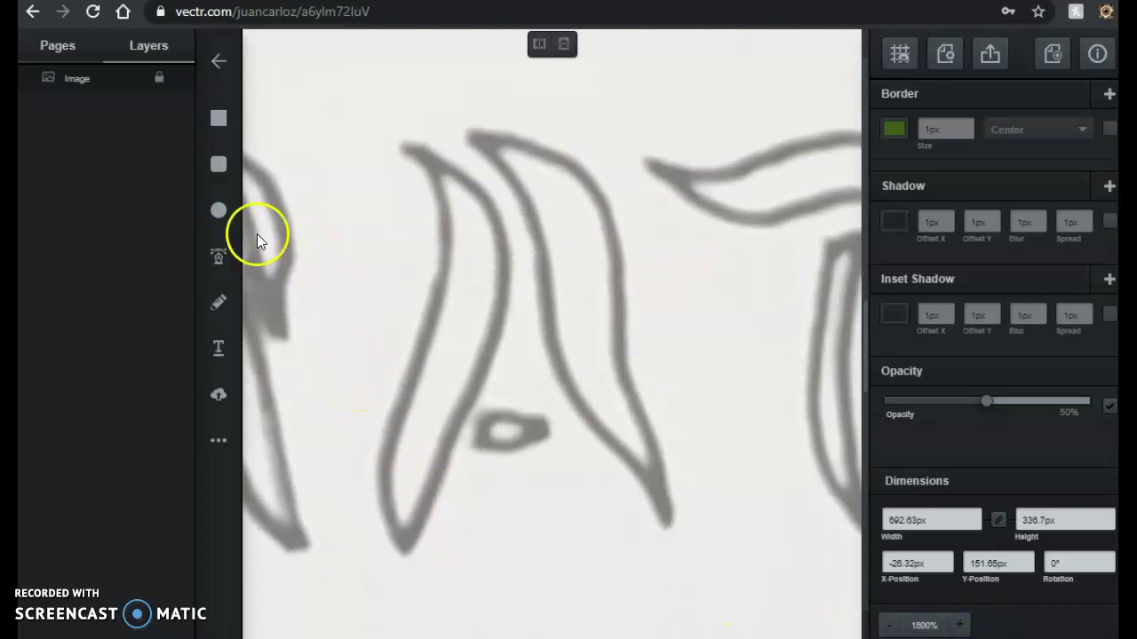
click(218, 211)
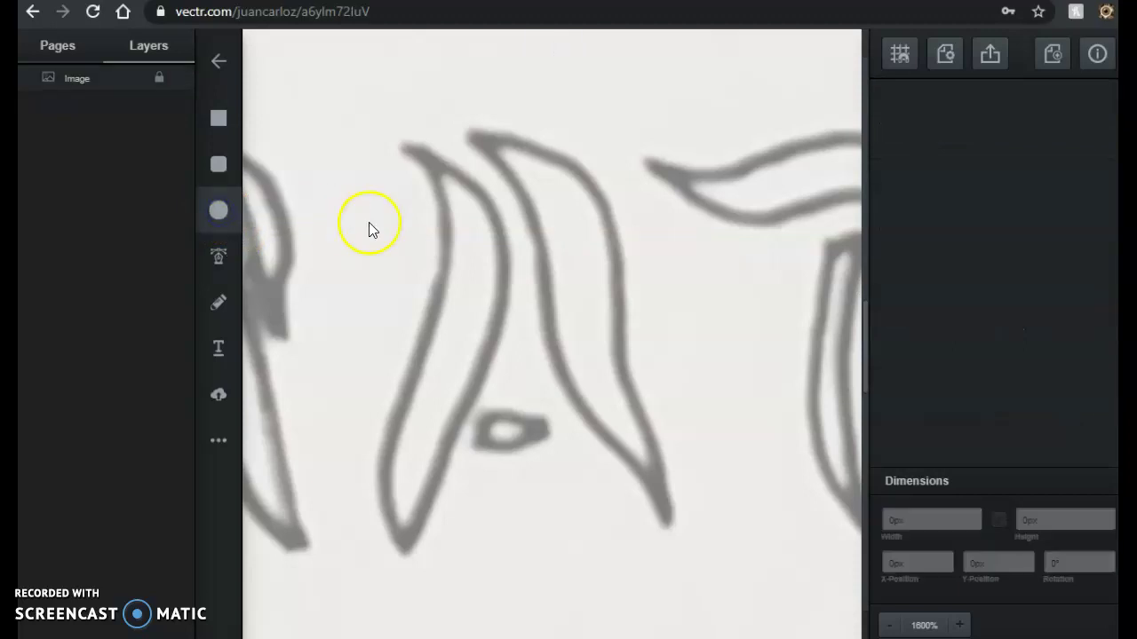
drag(355, 220, 463, 356)
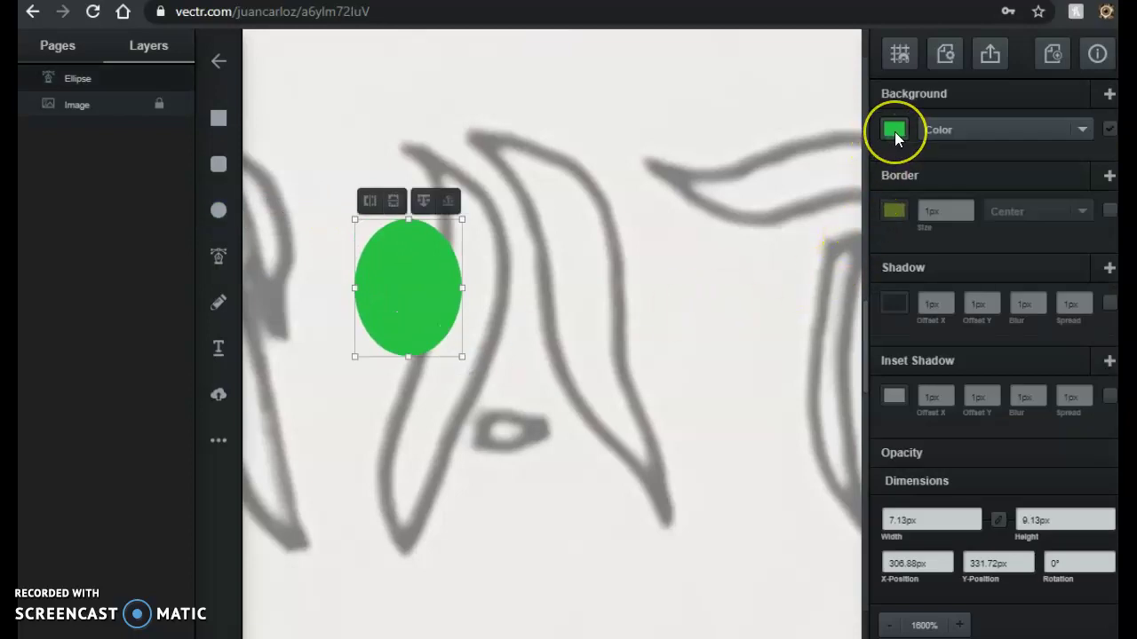
Fill the ellipse with black (#000000), narrow it to 1 px, and place it on the outer outline of the A's left stroke.
click(895, 134)
mouse_move(796, 99)
mouse_down()
mouse_move(654, 38)
mouse_move(857, 82)
mouse_move(888, 64)
mouse_move(718, 208)
mouse_move(634, 180)
mouse_move(636, 166)
mouse_move(713, 176)
mouse_move(847, 213)
mouse_up()
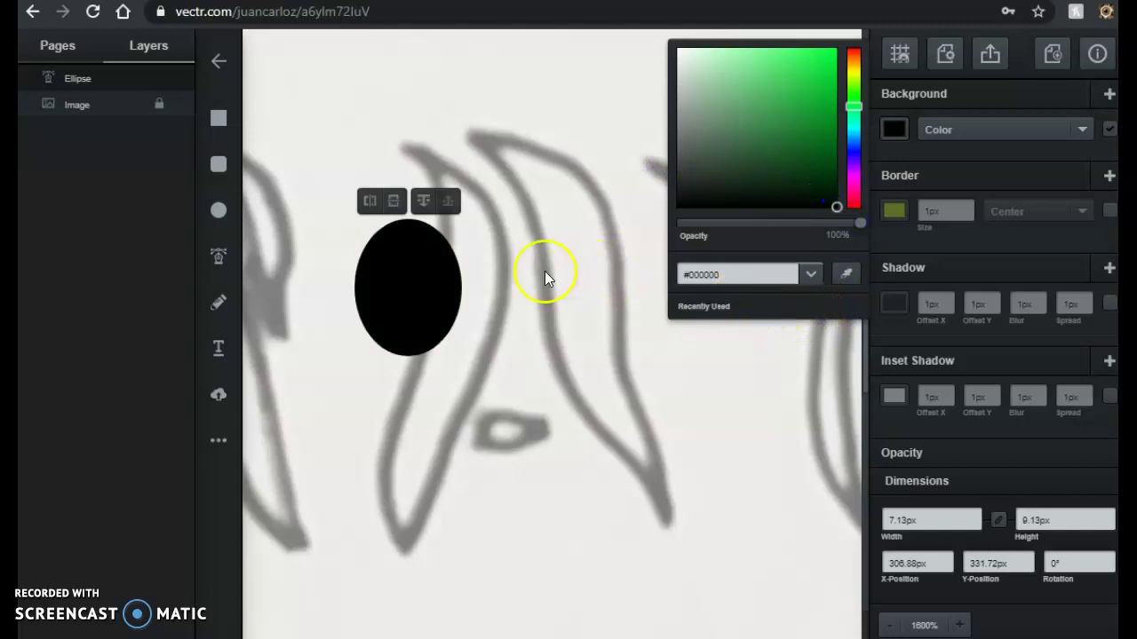
click(407, 304)
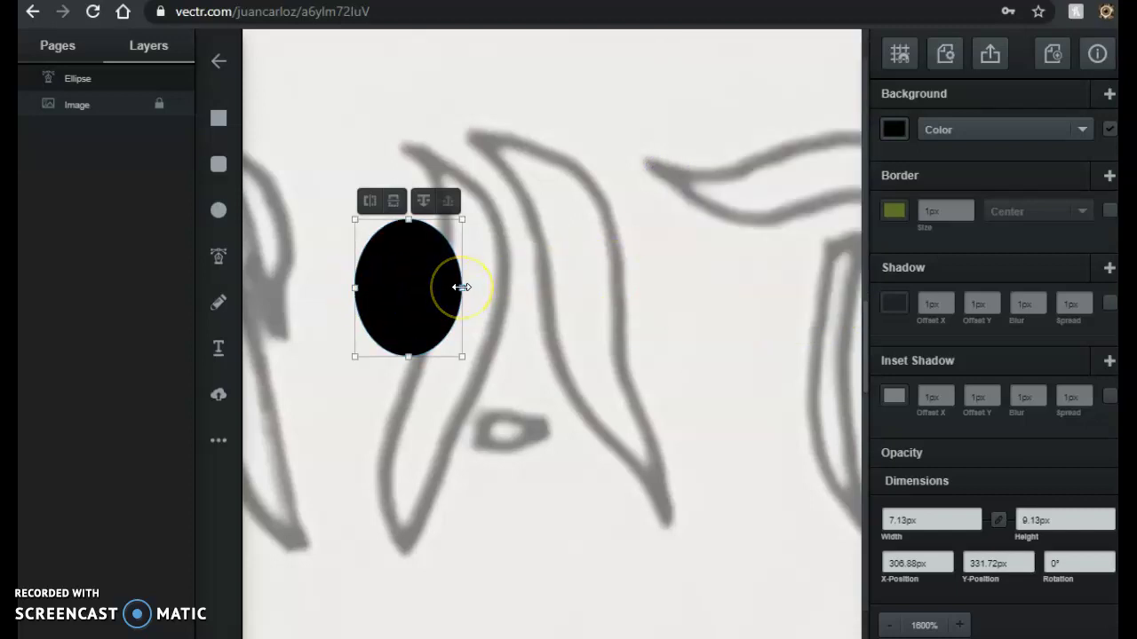
drag(461, 287, 430, 306)
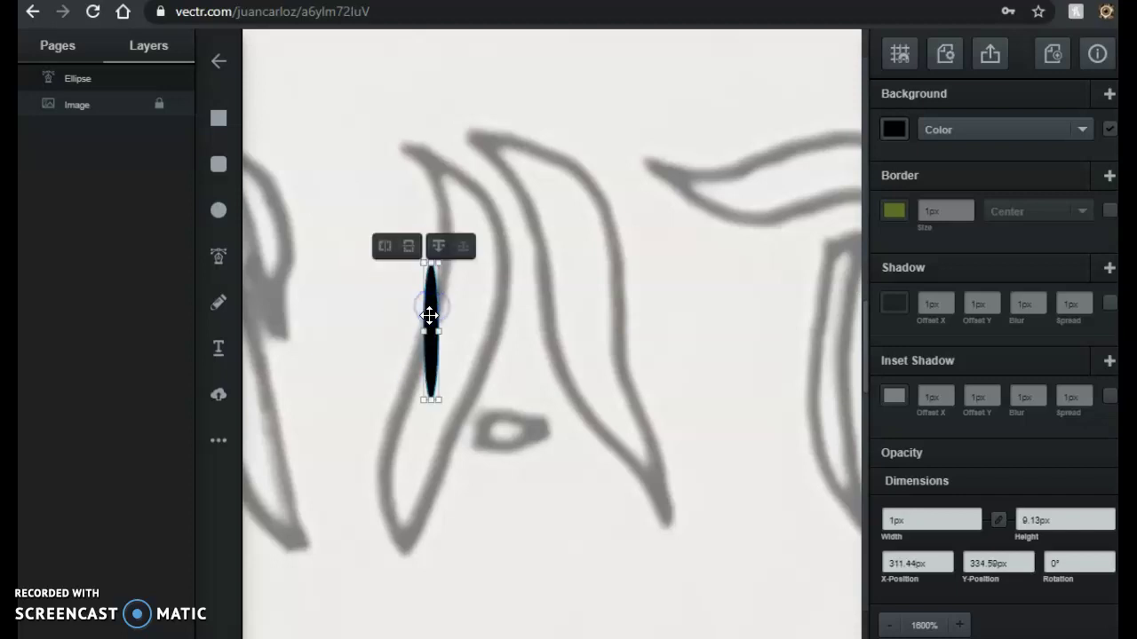
Shift the ellipse's side nodes slightly upward and stretch its end nodes to the upper and lower tips of the A's left stroke.
click(492, 320)
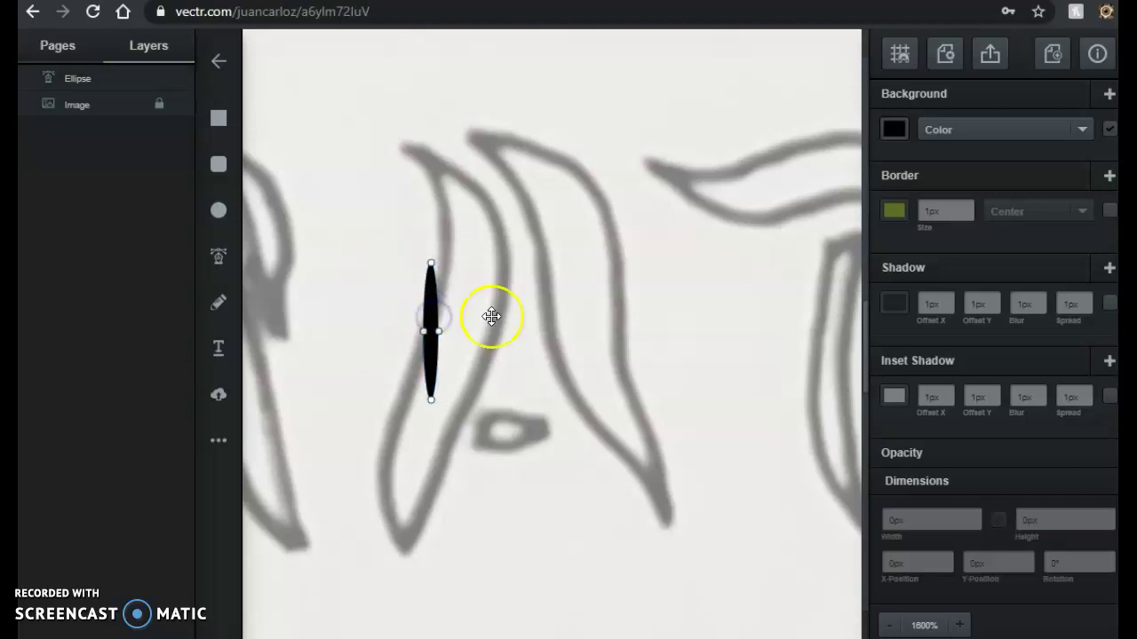
click(422, 331)
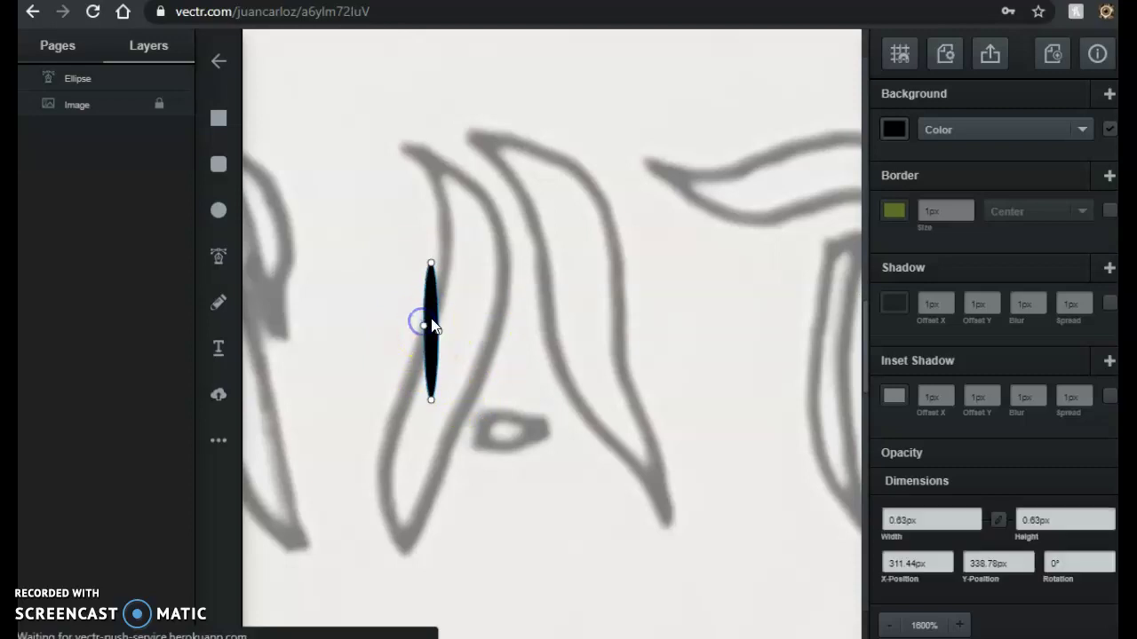
click(437, 325)
click(437, 323)
click(431, 264)
drag(432, 261, 409, 147)
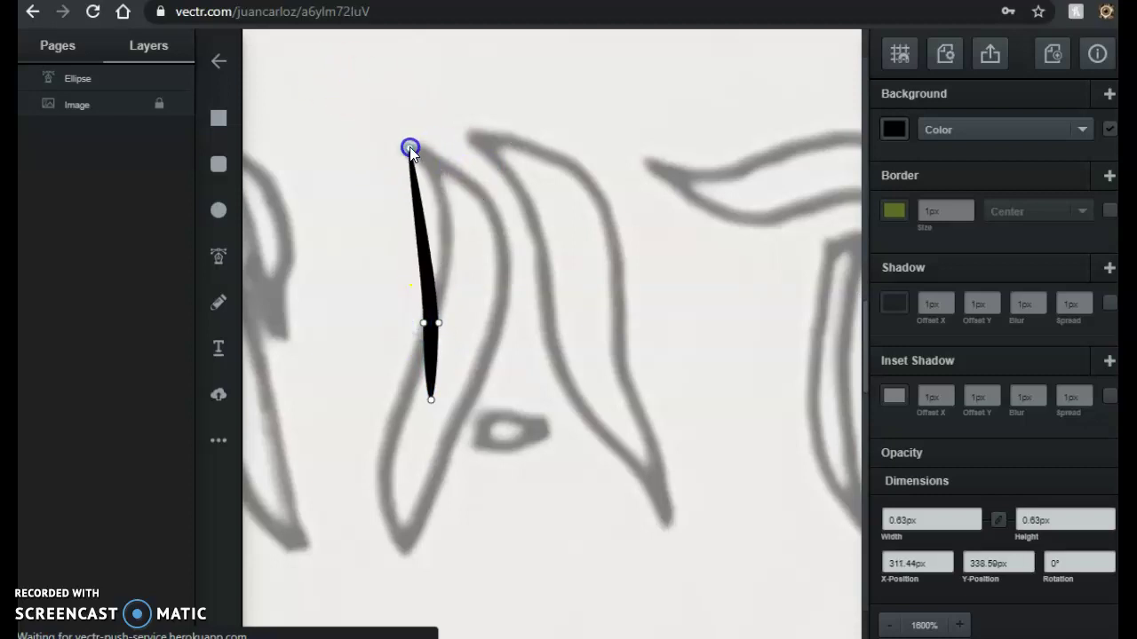
drag(432, 400, 403, 546)
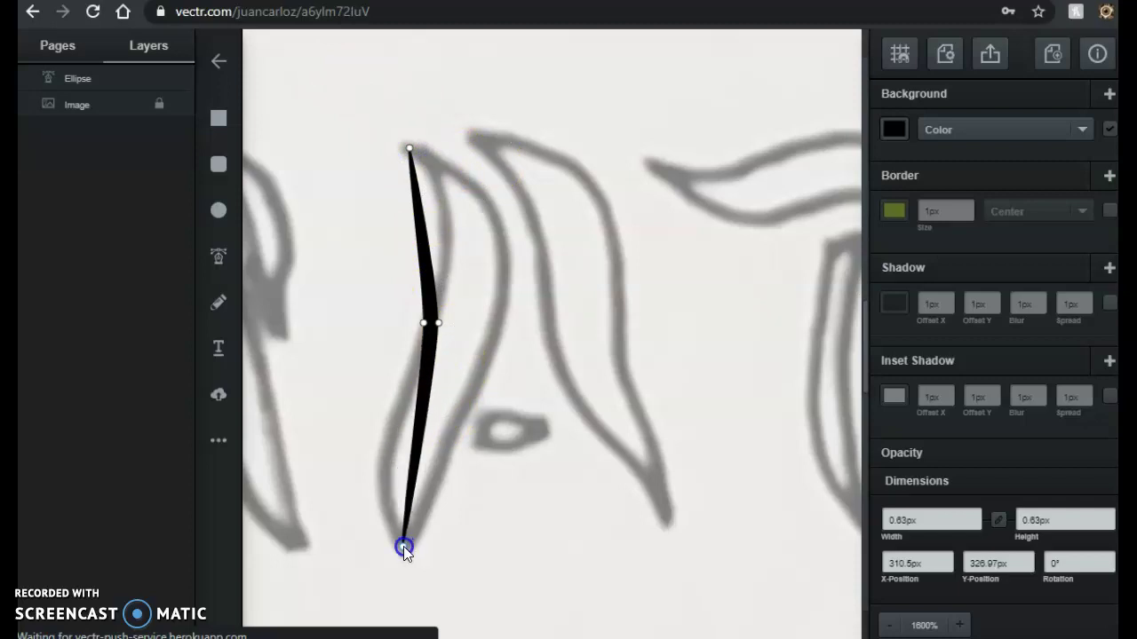
drag(403, 546, 402, 550)
Add curve handles to the two middle nodes and angle them along the slant of the traced outline.
double_click(438, 325)
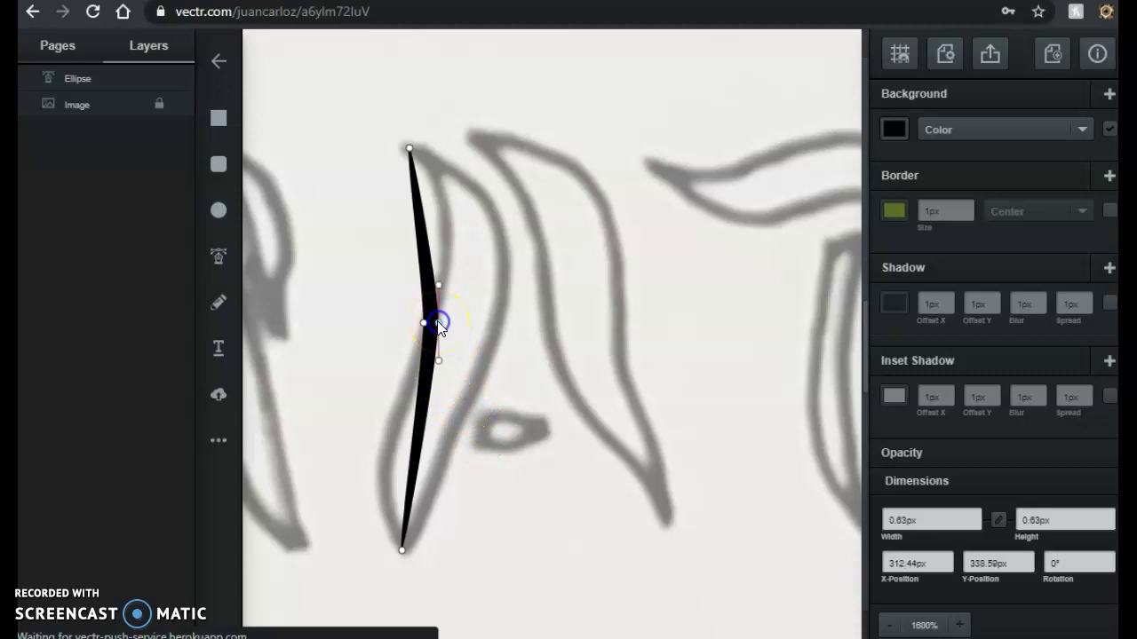
double_click(438, 324)
drag(441, 223, 444, 227)
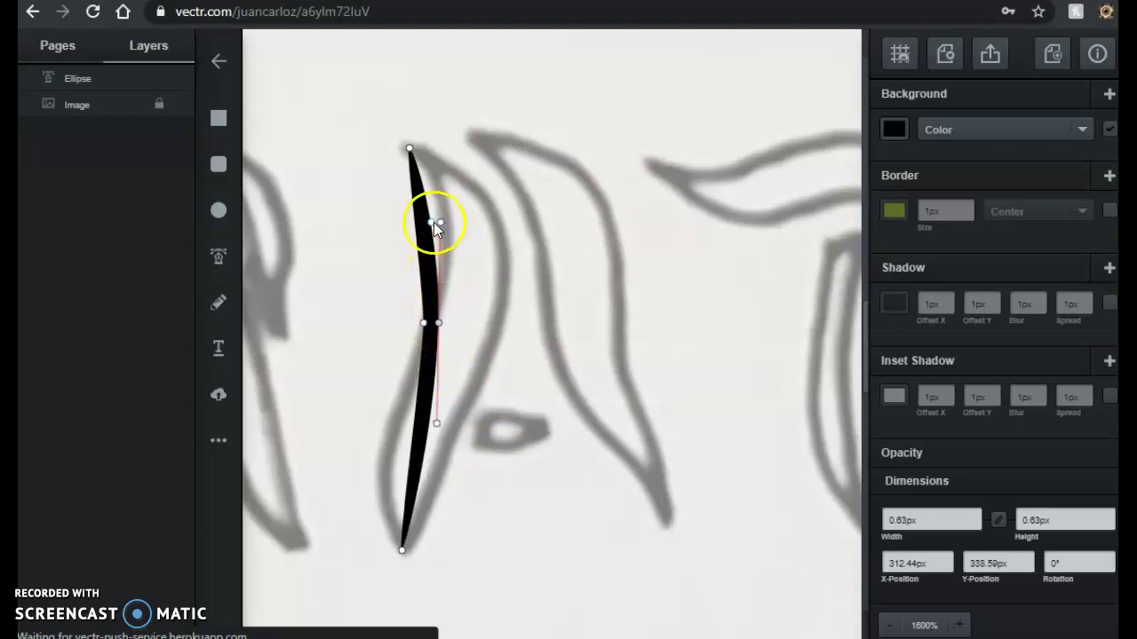
drag(443, 222, 517, 455)
drag(669, 384, 451, 244)
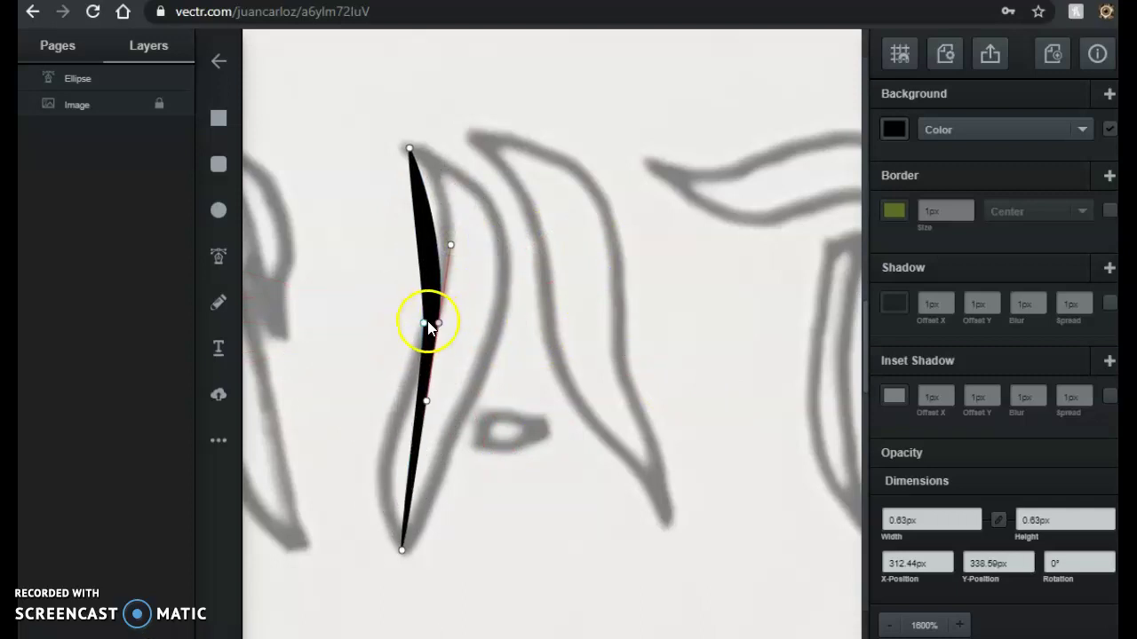
drag(414, 284, 437, 255)
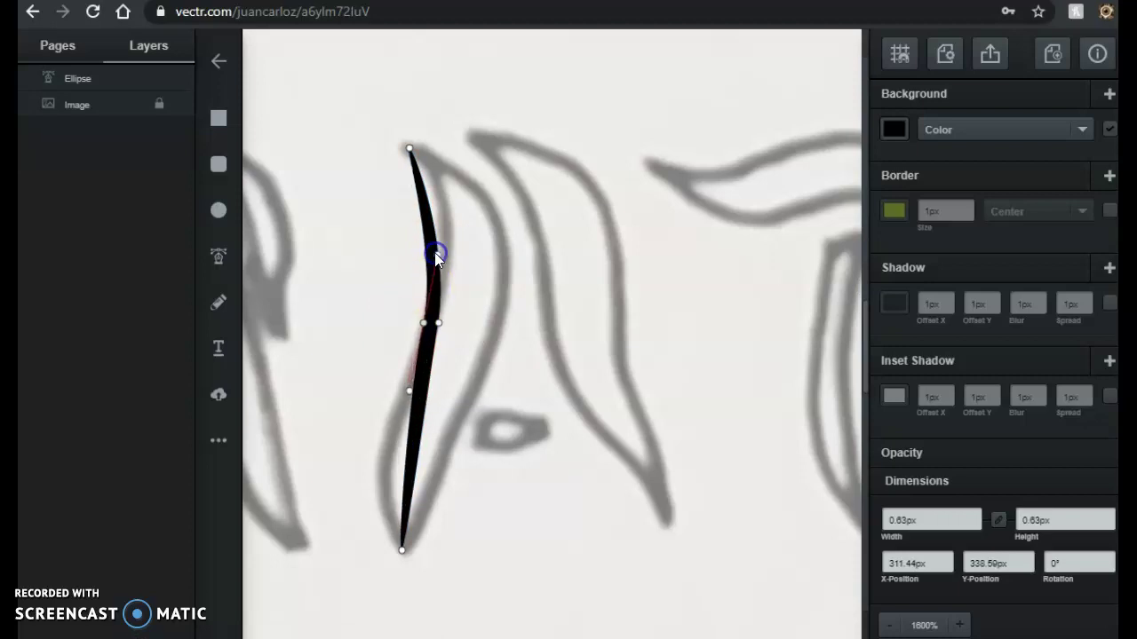
Add a pair of nodes at the outline's upper bend, move them onto the pencil line and smooth both edges.
click(433, 227)
drag(431, 223, 457, 221)
double_click(438, 226)
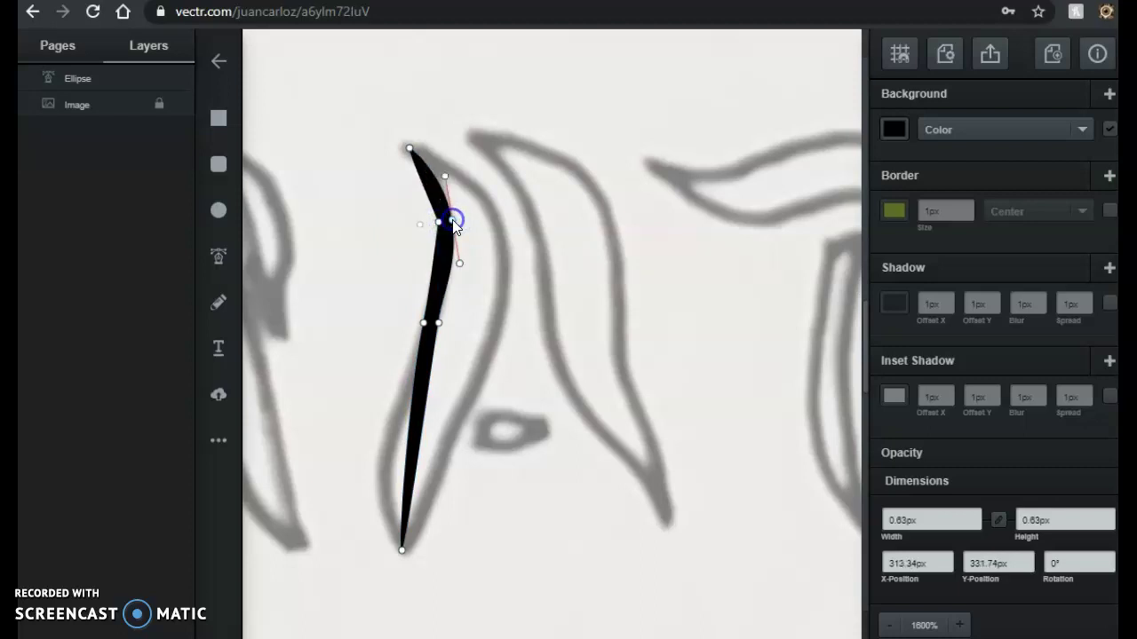
drag(446, 180, 445, 164)
drag(459, 274, 455, 264)
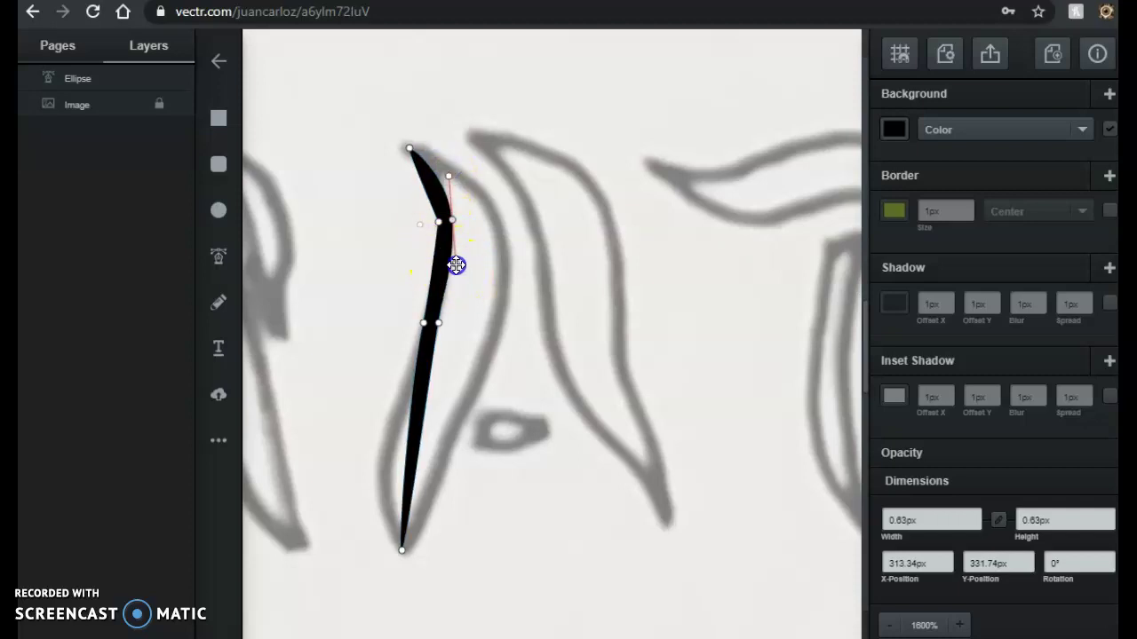
double_click(439, 223)
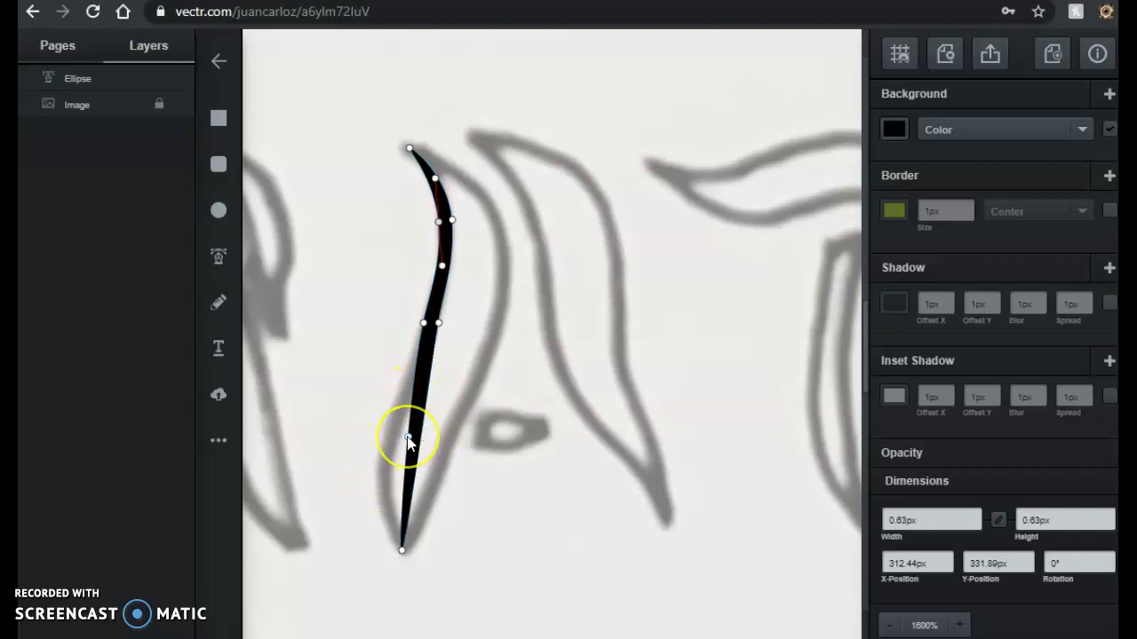
Add a pair of nodes at the outline's lower bend, curve both edges to follow the pencil line and deselect the shape.
click(407, 442)
click(407, 441)
drag(407, 441, 401, 468)
click(378, 458)
double_click(378, 459)
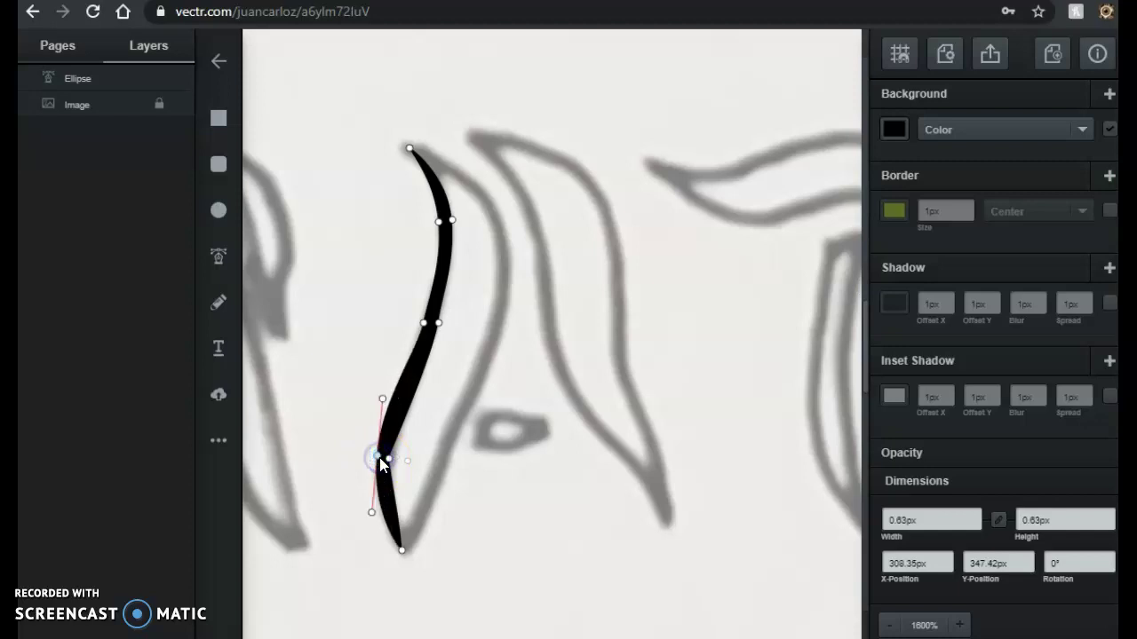
drag(400, 419, 398, 395)
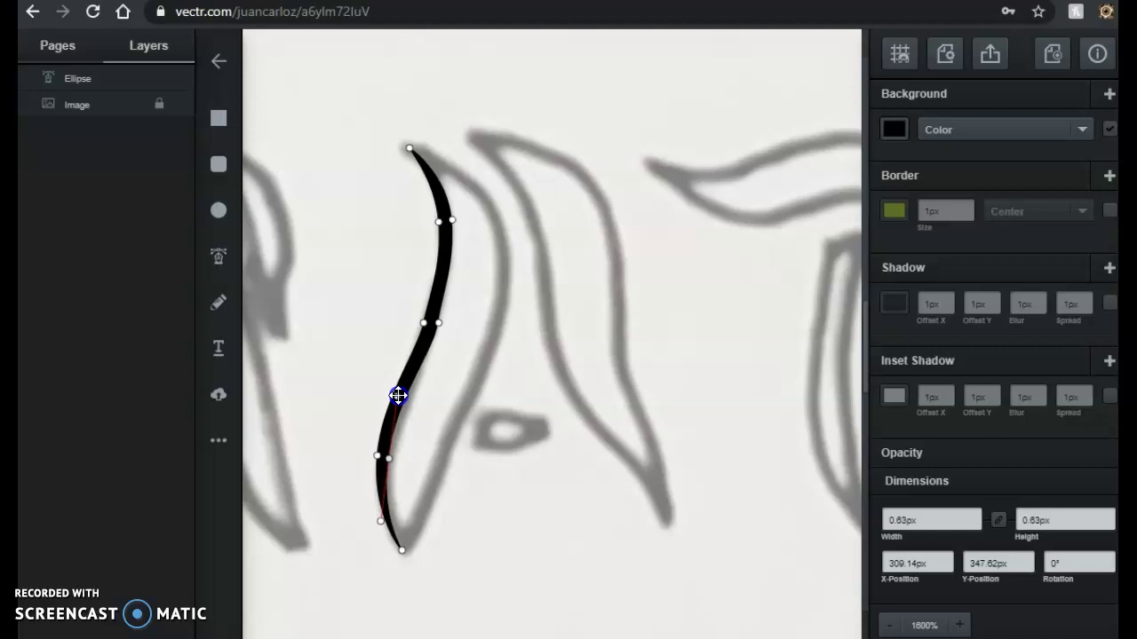
click(488, 347)
click(514, 346)
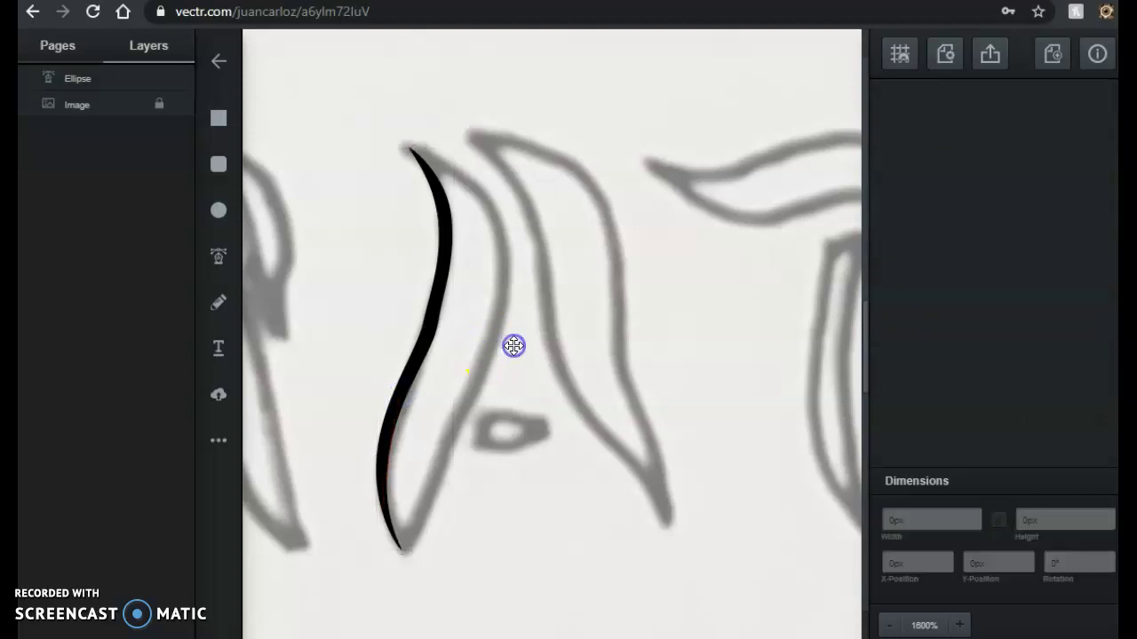
click(507, 348)
Readjust the handles of the traced shape's two middle nodes to smooth the curve between the bends.
click(427, 330)
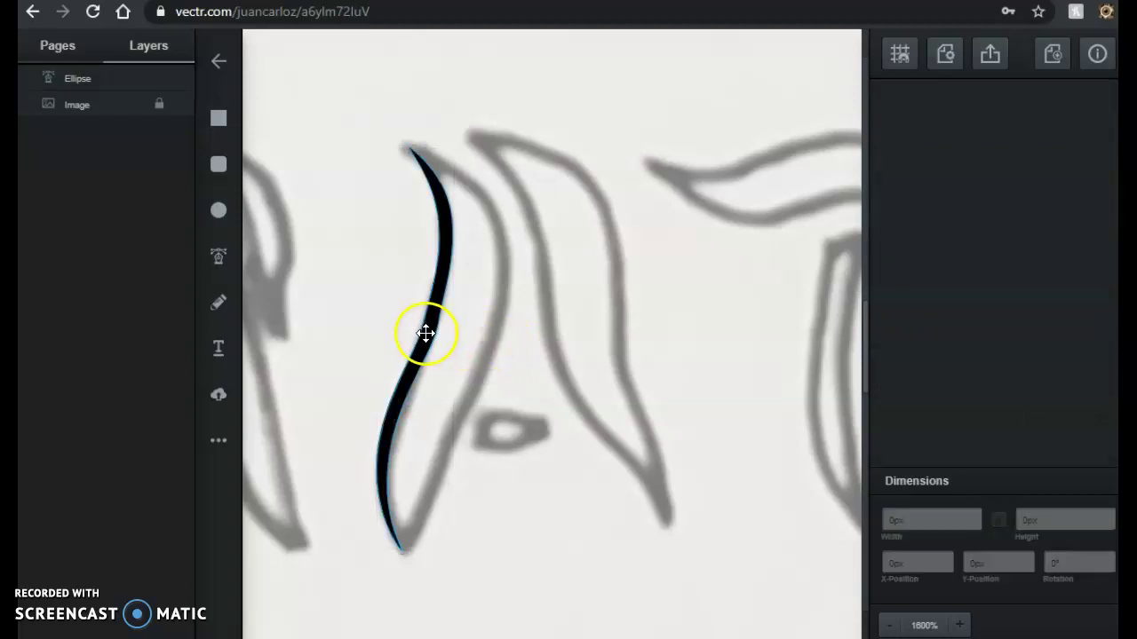
drag(429, 326, 428, 326)
click(436, 336)
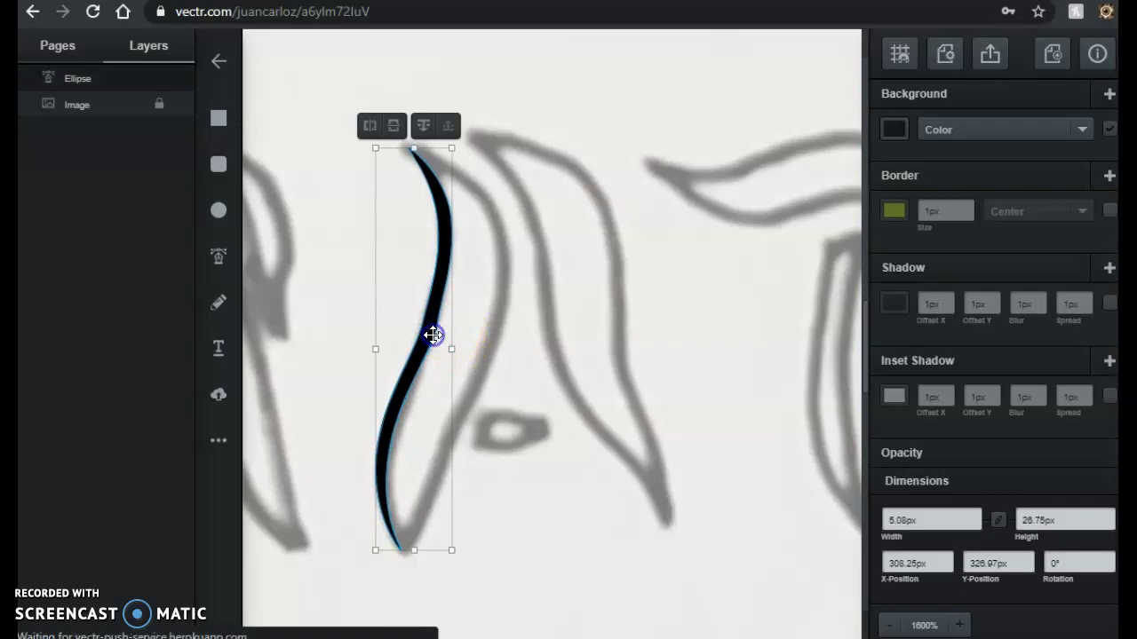
double_click(433, 336)
click(433, 329)
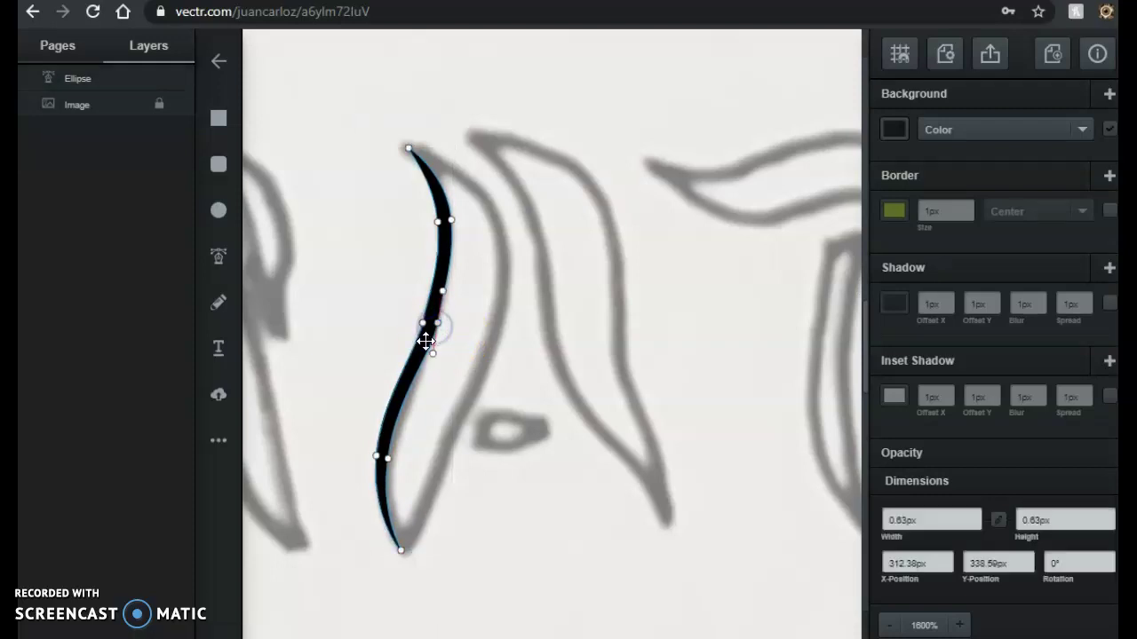
drag(432, 355, 423, 377)
drag(424, 330, 413, 364)
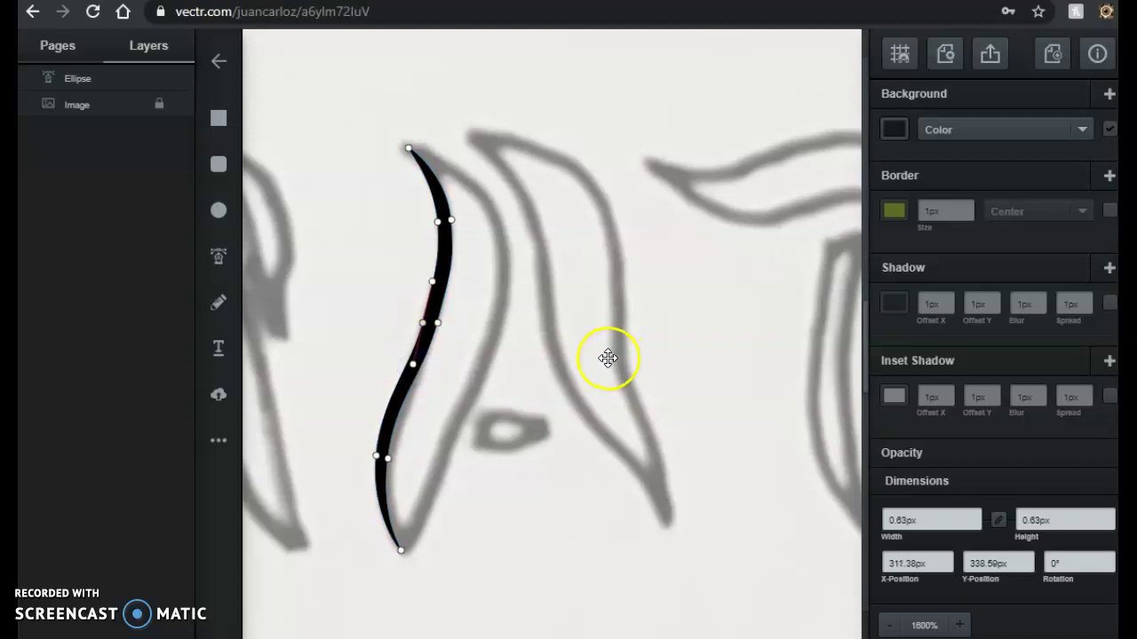
click(601, 362)
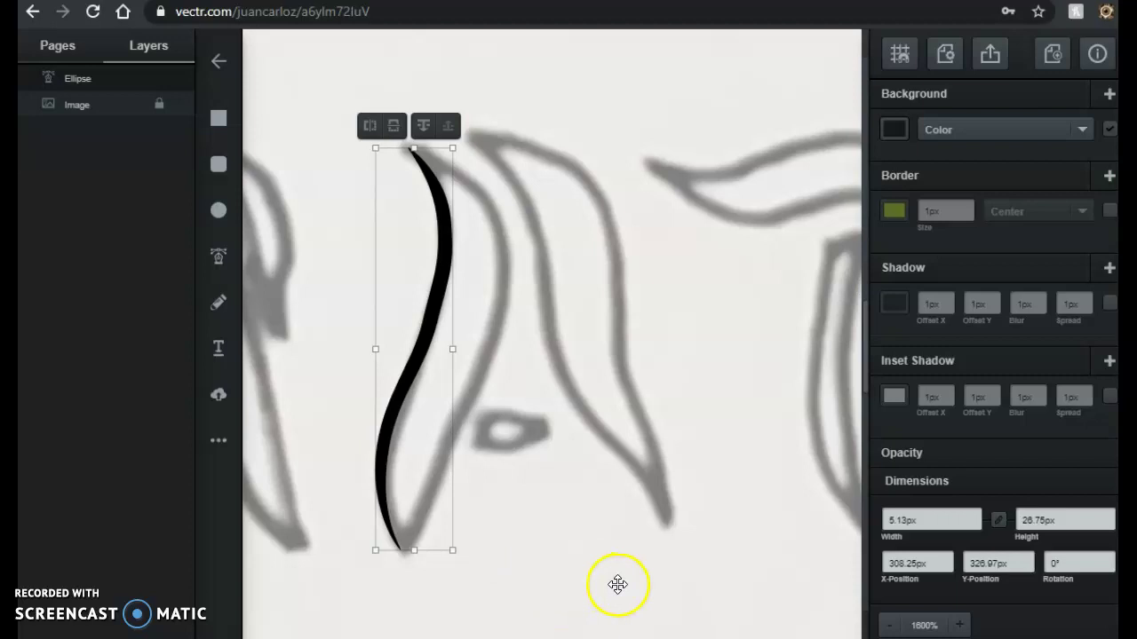
Start a Pen tool path on the pencilled letter N, tracing its upper-left serif, flat top and diagonal down to the inner notch.
scroll(521, 543, up, 1)
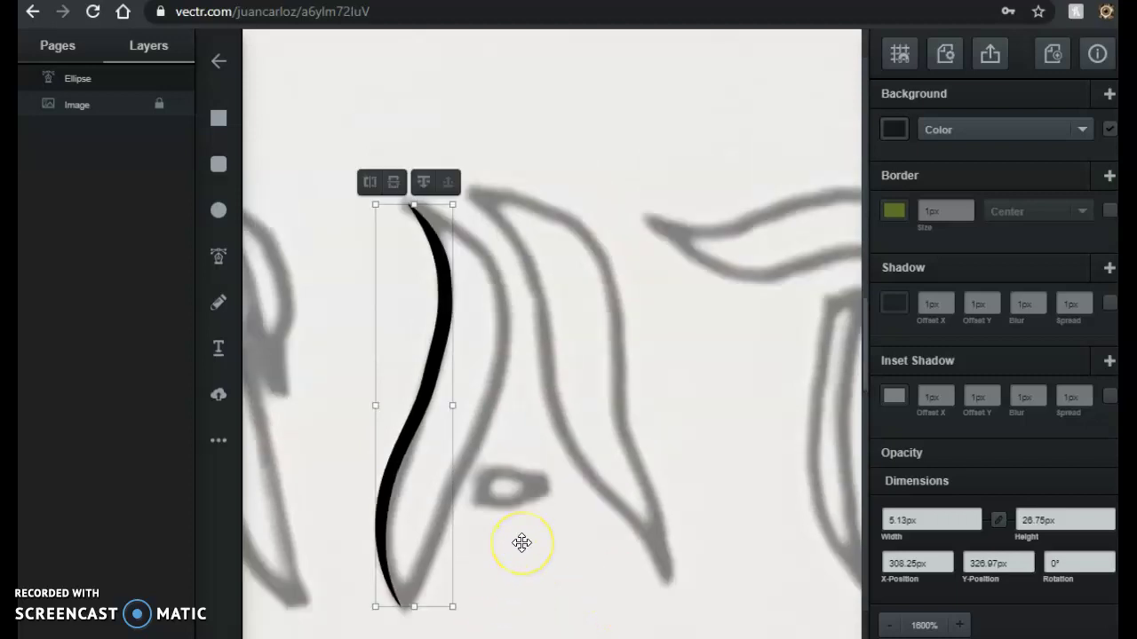
scroll(522, 543, up, 10)
scroll(522, 542, up, 10)
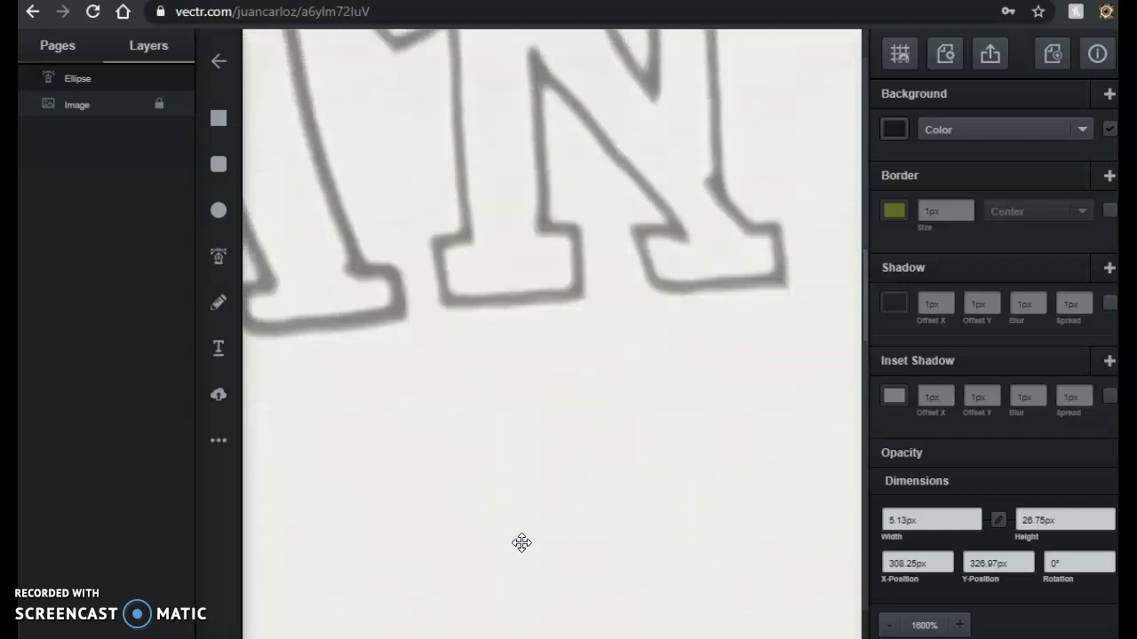
scroll(521, 543, up, 3)
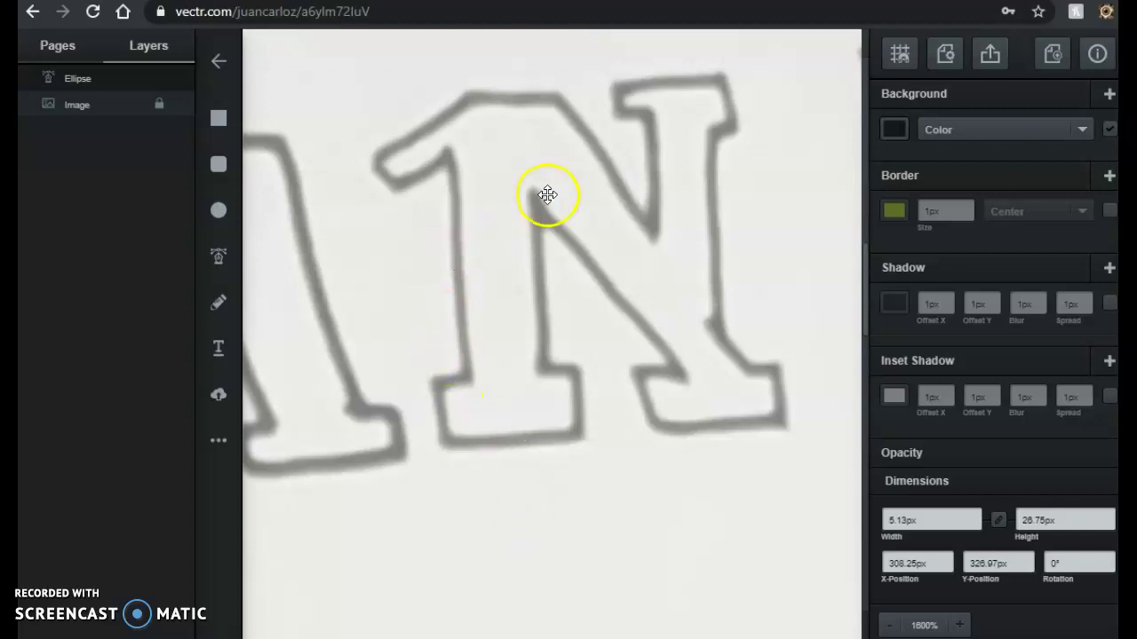
click(221, 266)
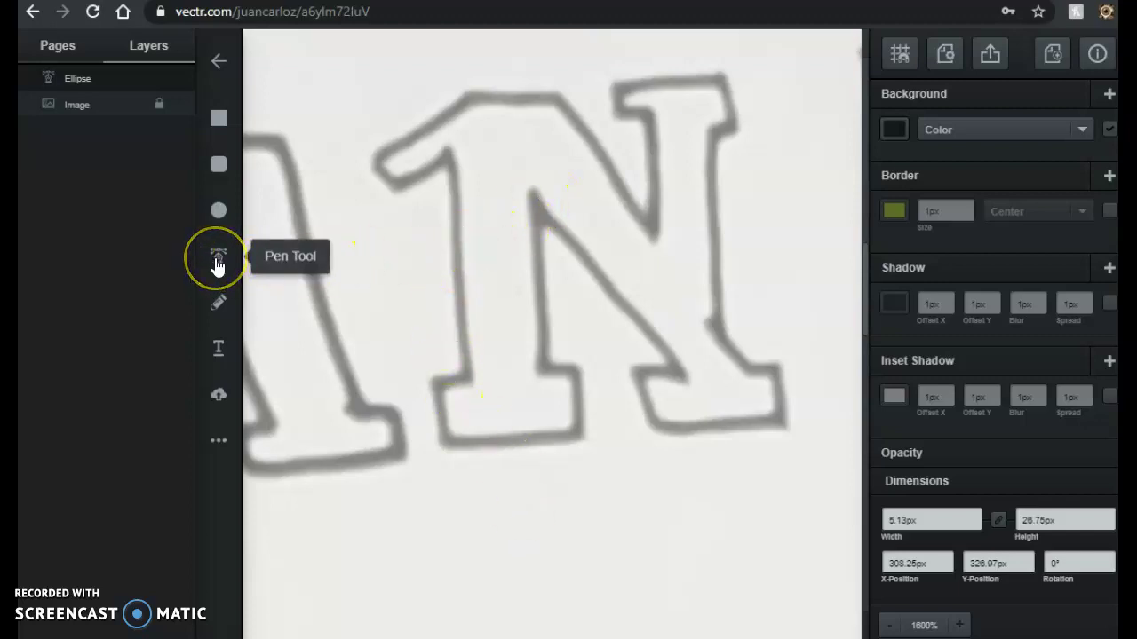
drag(343, 190, 377, 160)
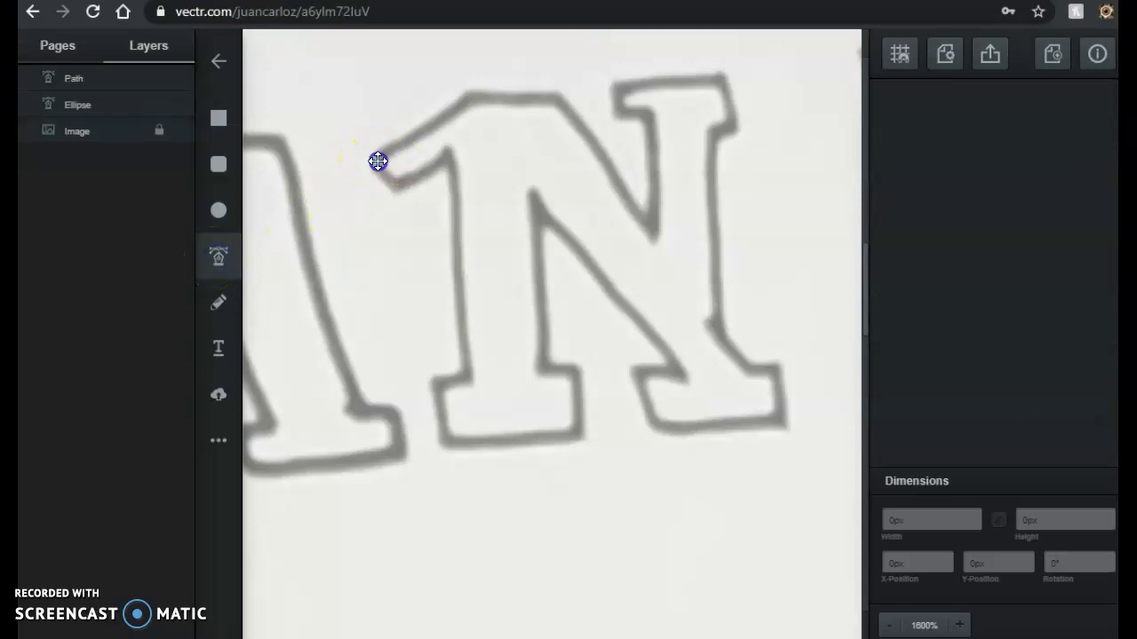
click(471, 96)
click(556, 94)
click(651, 235)
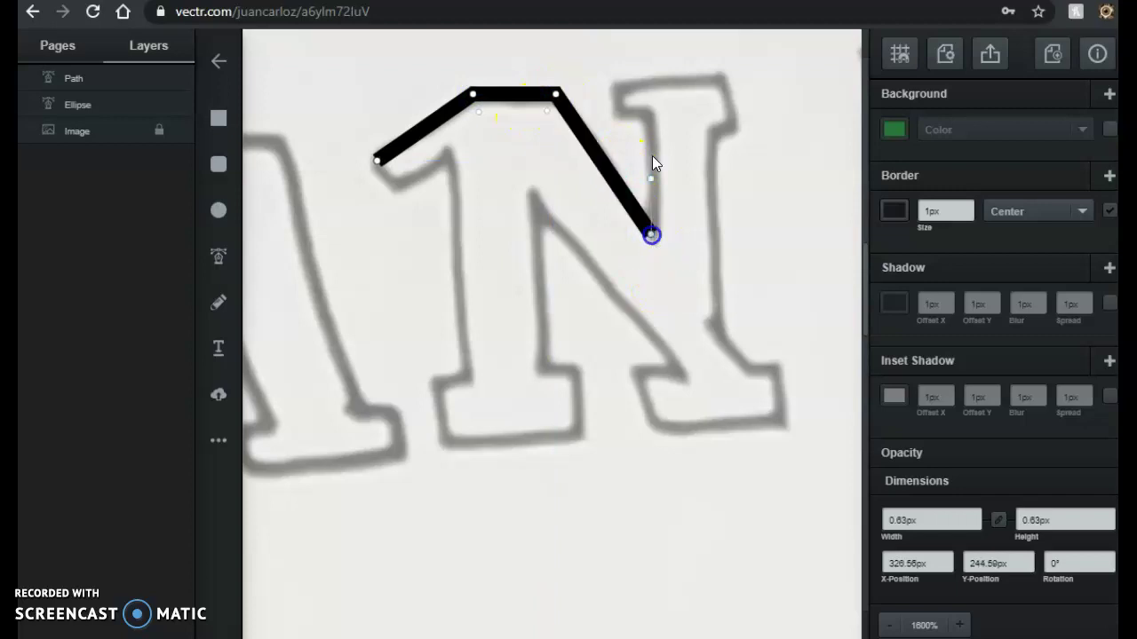
Continue the path up from the notch and around the N's upper-right serif to the outer edge of the right stem.
click(652, 113)
click(615, 109)
click(617, 85)
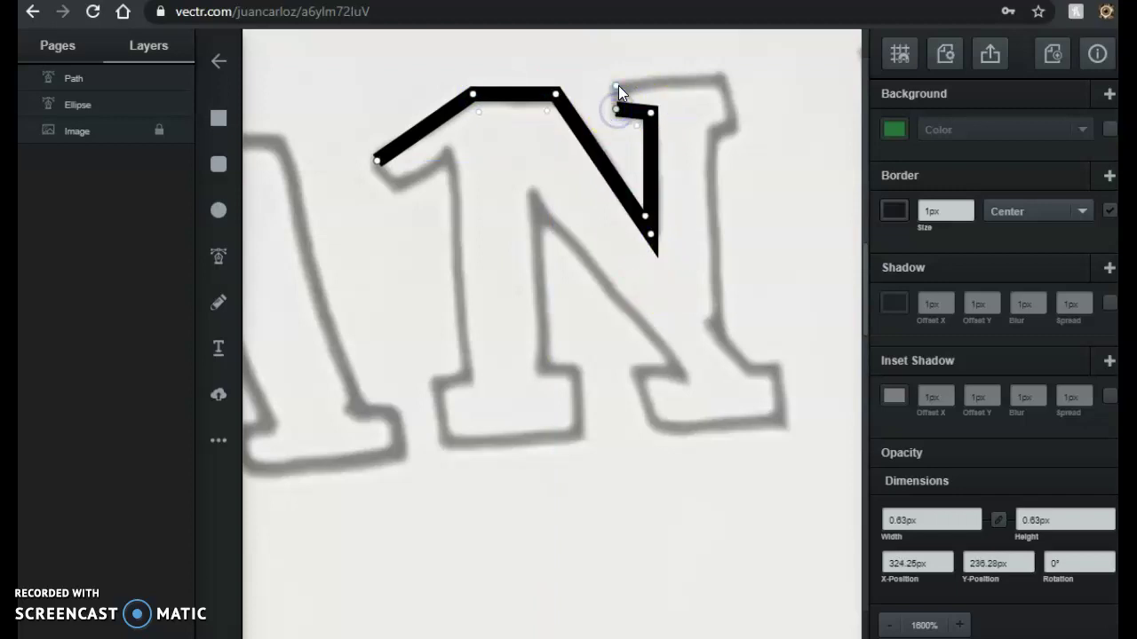
click(724, 78)
click(737, 129)
click(713, 134)
Continue the path down the N's right stem and around all corners of its right foot.
click(715, 329)
click(748, 375)
click(779, 371)
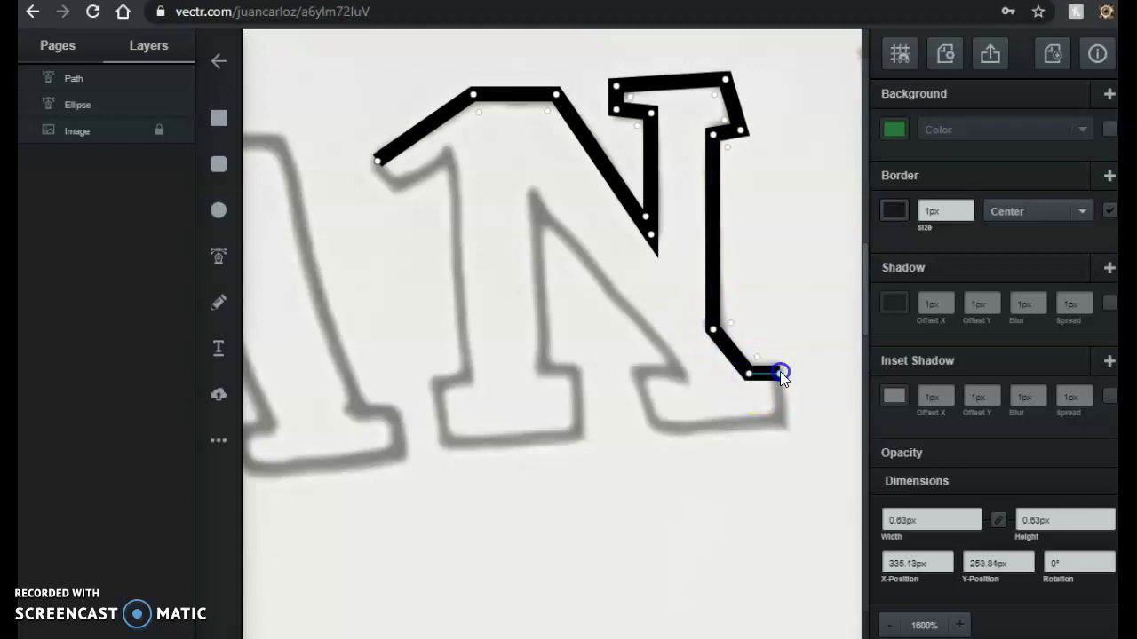
click(781, 424)
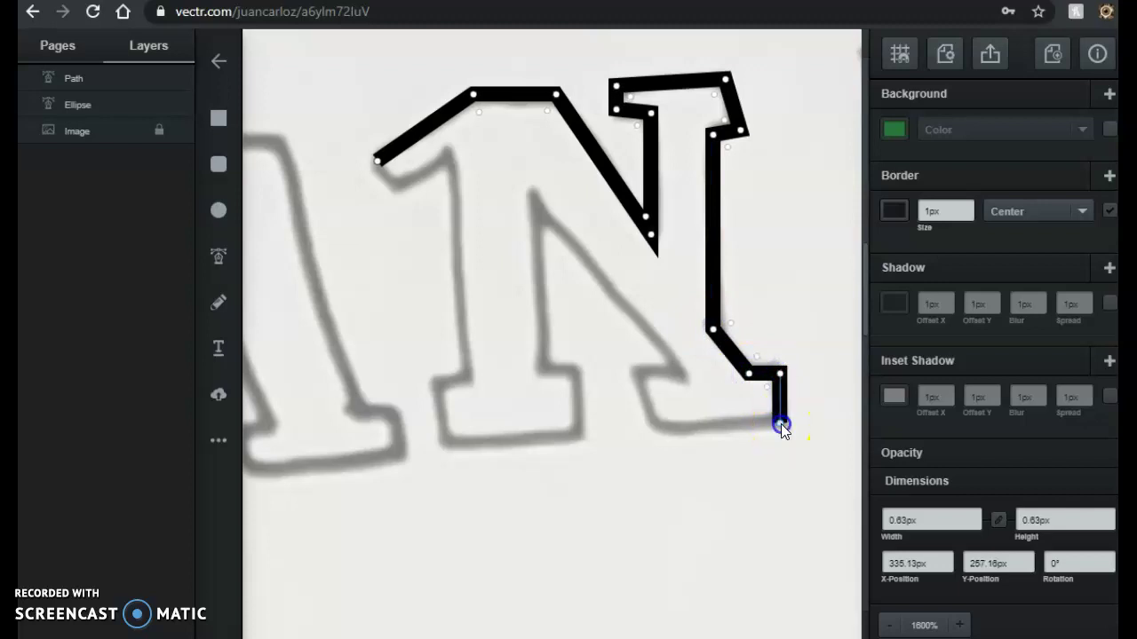
click(651, 430)
click(637, 373)
click(680, 373)
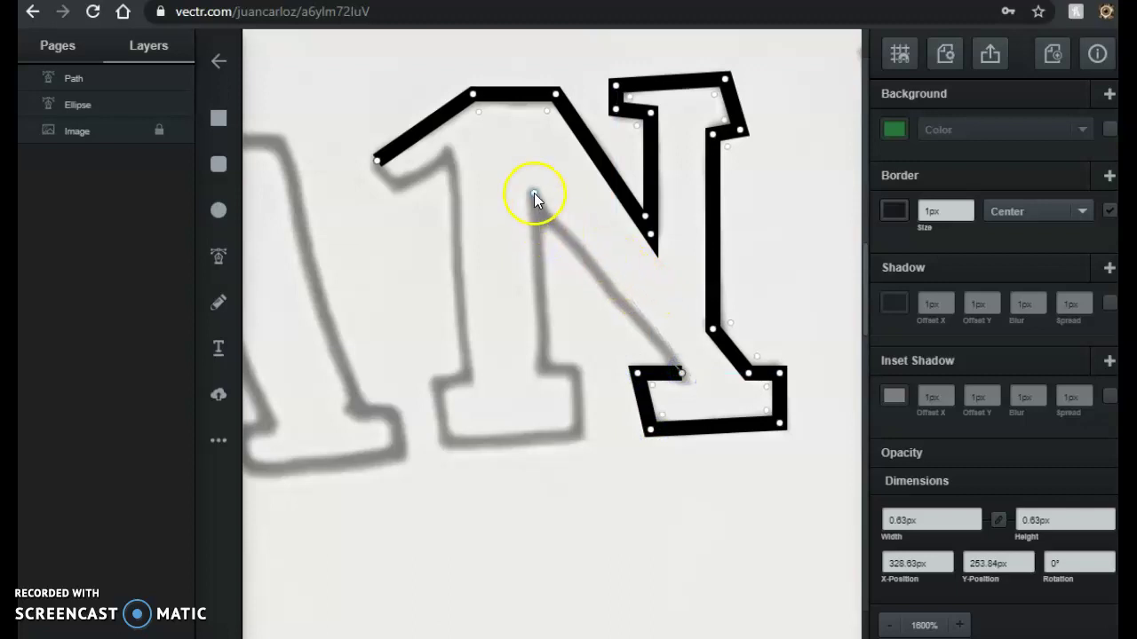
Trace the N's inner diagonal up to its peak, the left stem's inner edge, and the inner and bottom edges of the left foot.
click(534, 195)
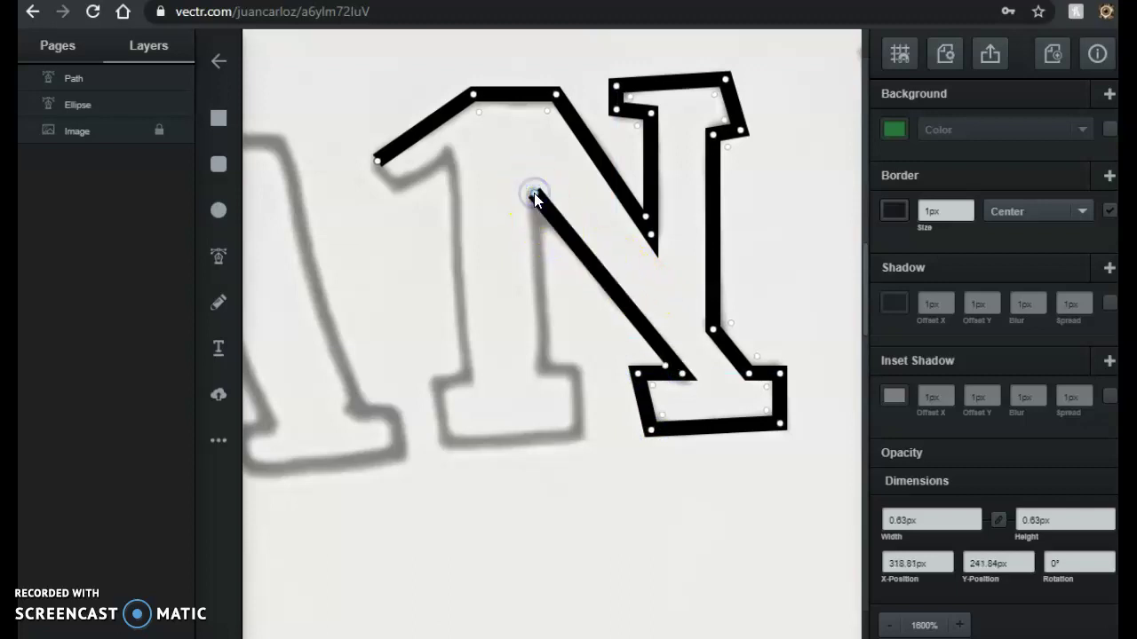
click(540, 365)
click(577, 364)
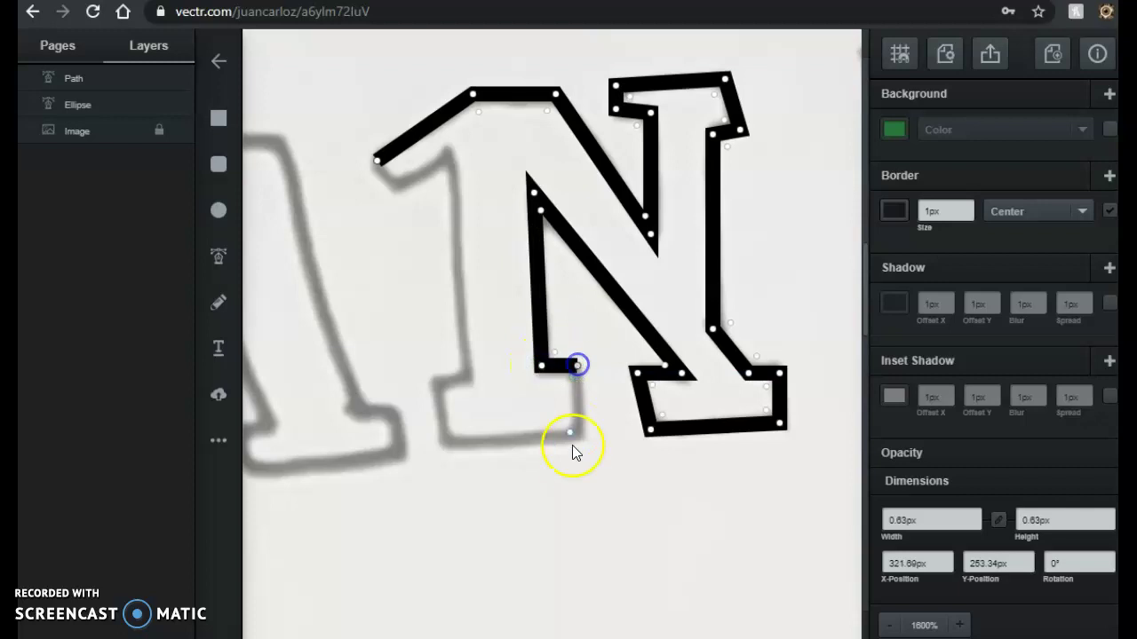
click(577, 437)
click(448, 444)
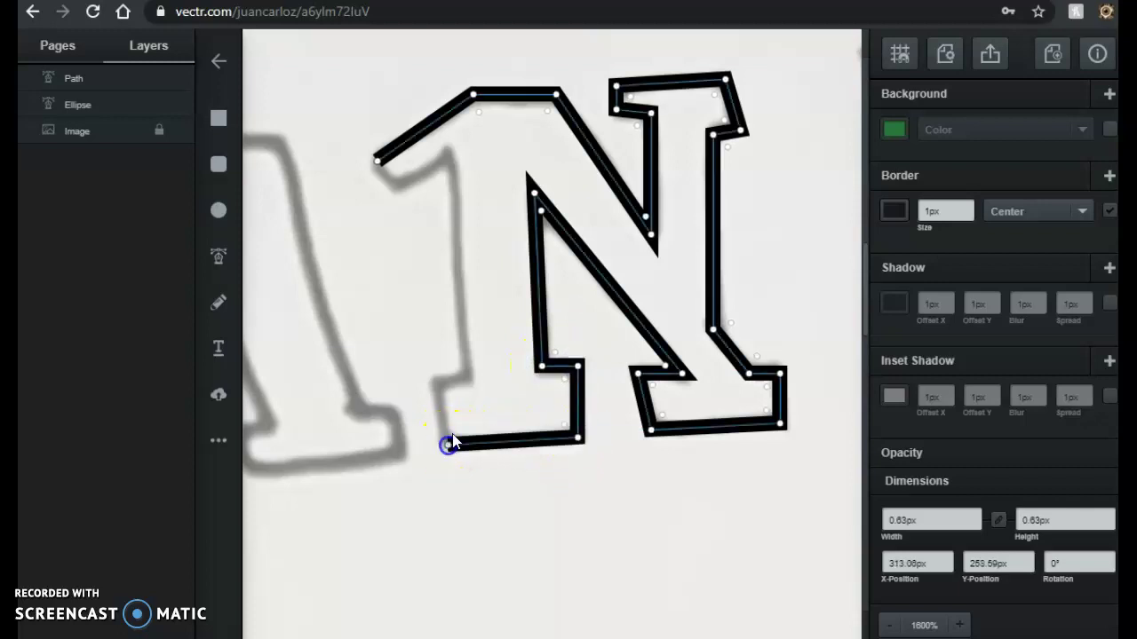
Trace the left foot's outer side, the left stem and the upper-left serif, and close the path at its starting point.
click(435, 382)
click(465, 374)
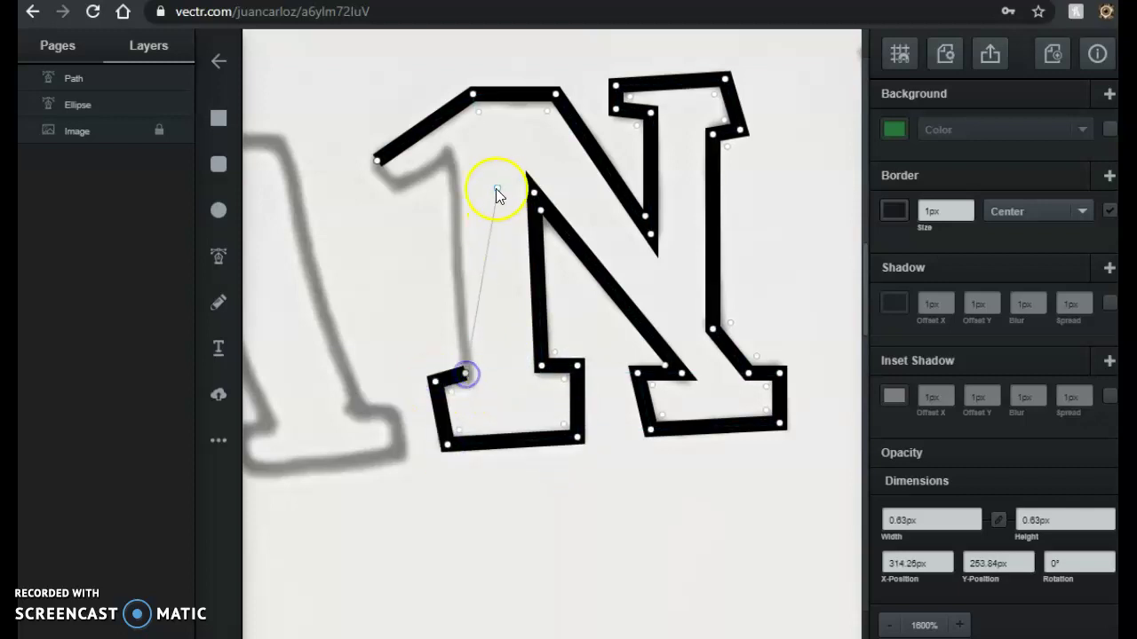
click(453, 153)
click(399, 191)
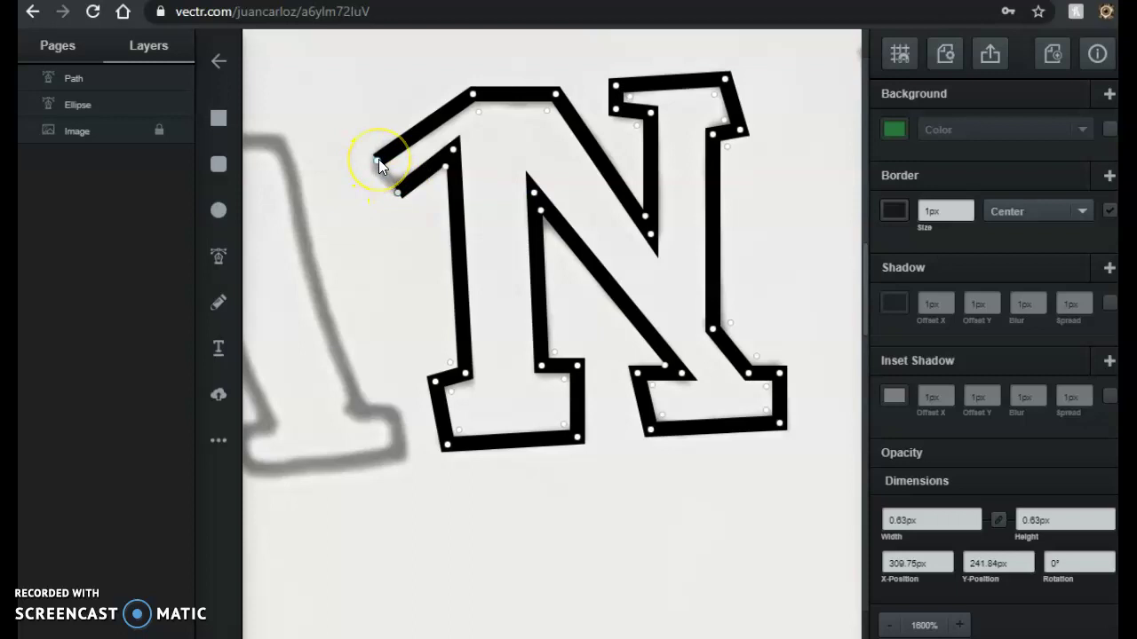
click(379, 160)
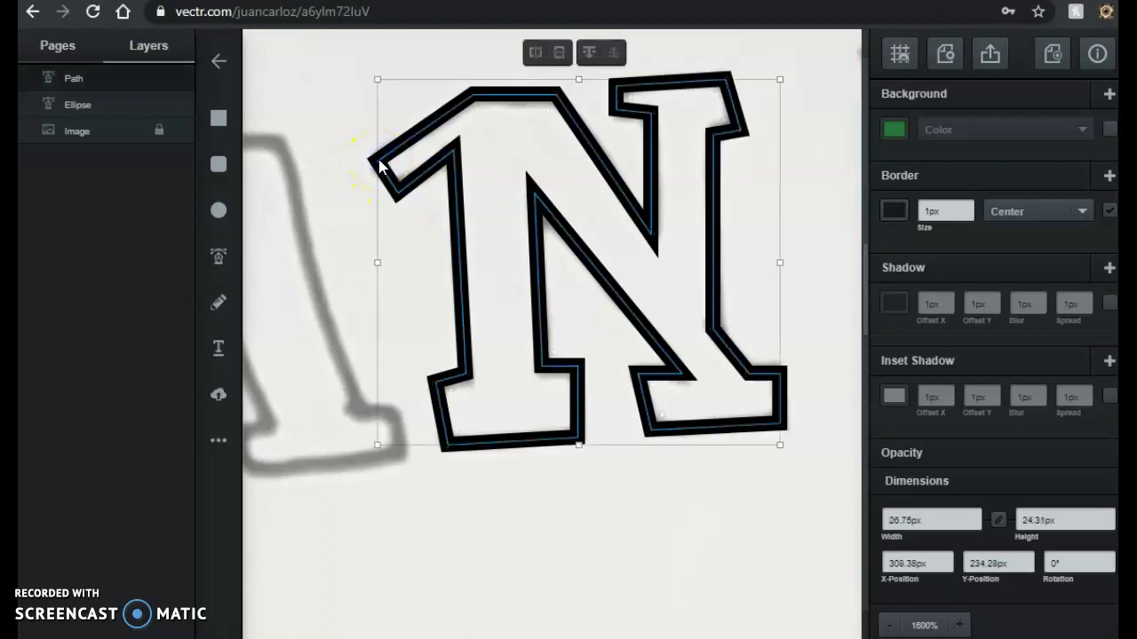
Give the N path a solid green #28c647 background fill and deselect it.
click(556, 184)
click(888, 140)
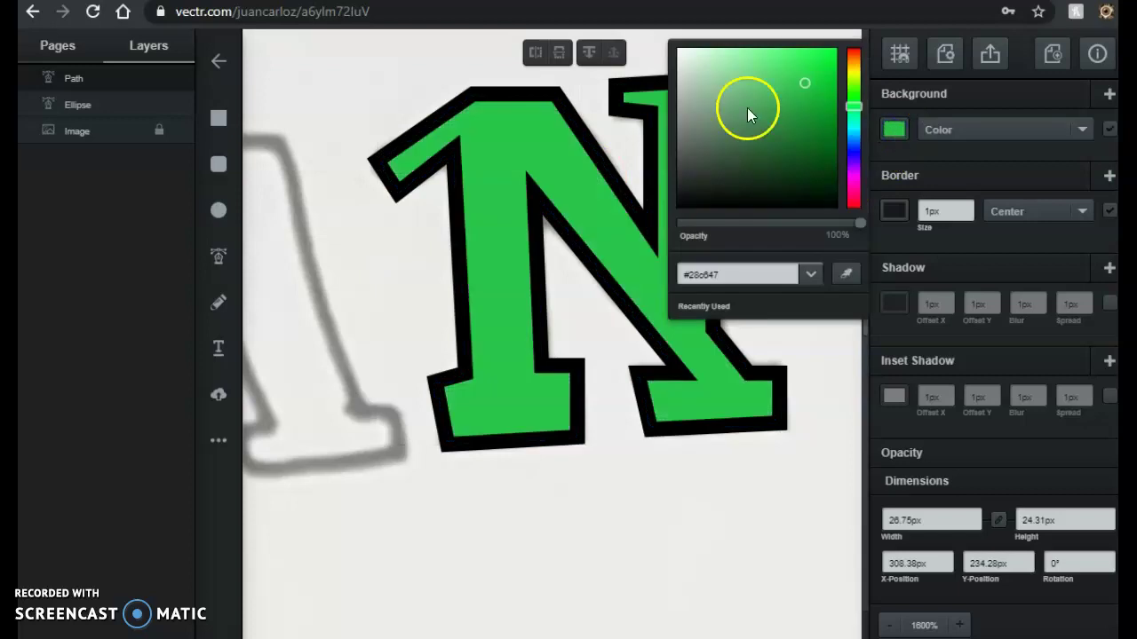
click(340, 219)
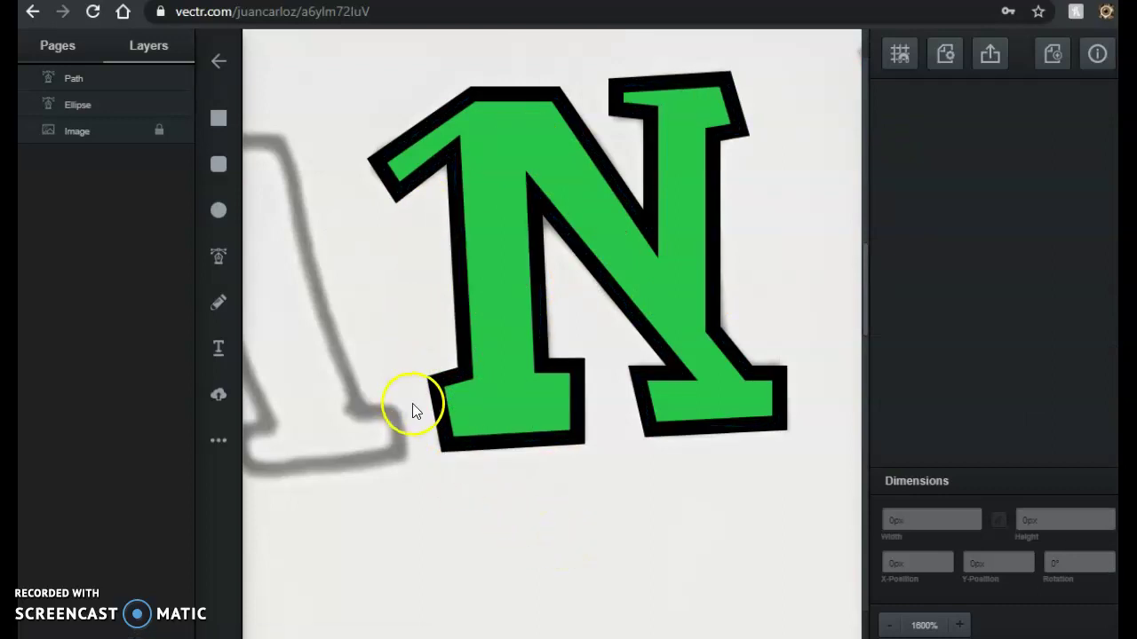
Edit the N's nodes and square up the left foot by moving its lower and upper outer corners.
click(448, 443)
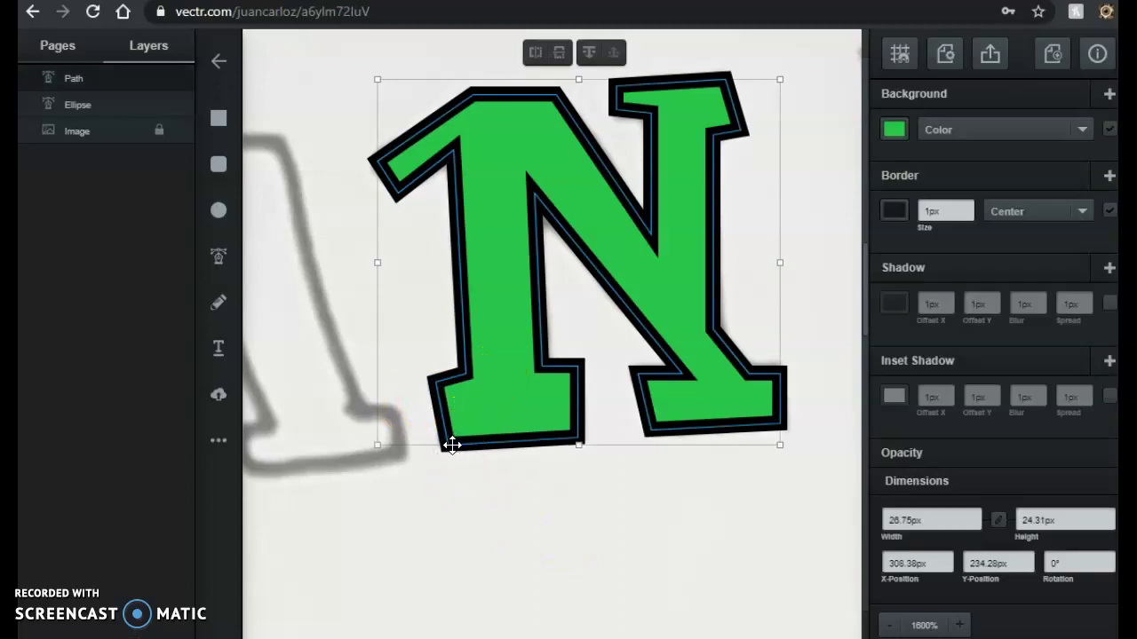
double_click(452, 447)
drag(446, 446, 436, 439)
click(436, 382)
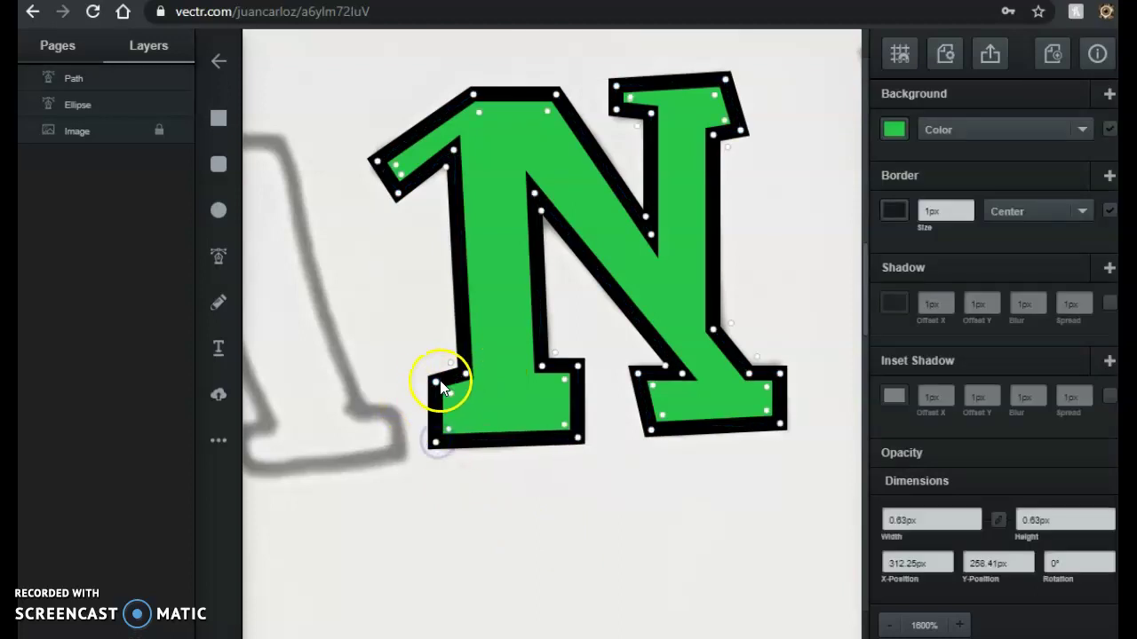
drag(435, 382, 435, 372)
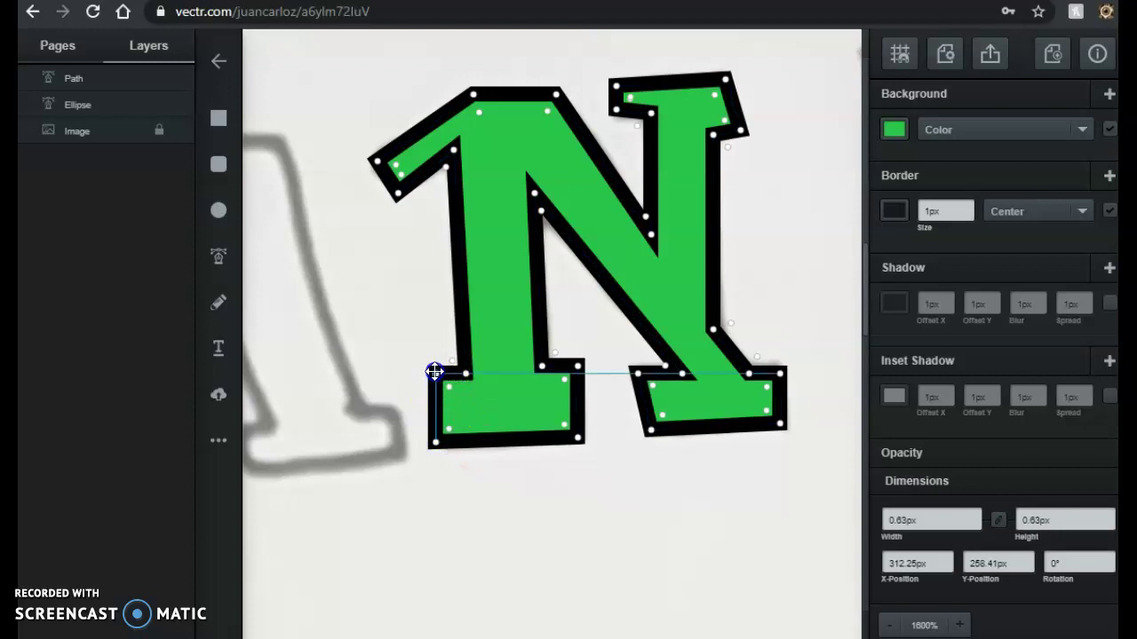
Square up the N's right foot by moving its bottom corners outward and downward and raising its upper corners and edge.
click(671, 367)
drag(650, 430, 635, 438)
drag(781, 426, 782, 434)
click(471, 421)
click(635, 435)
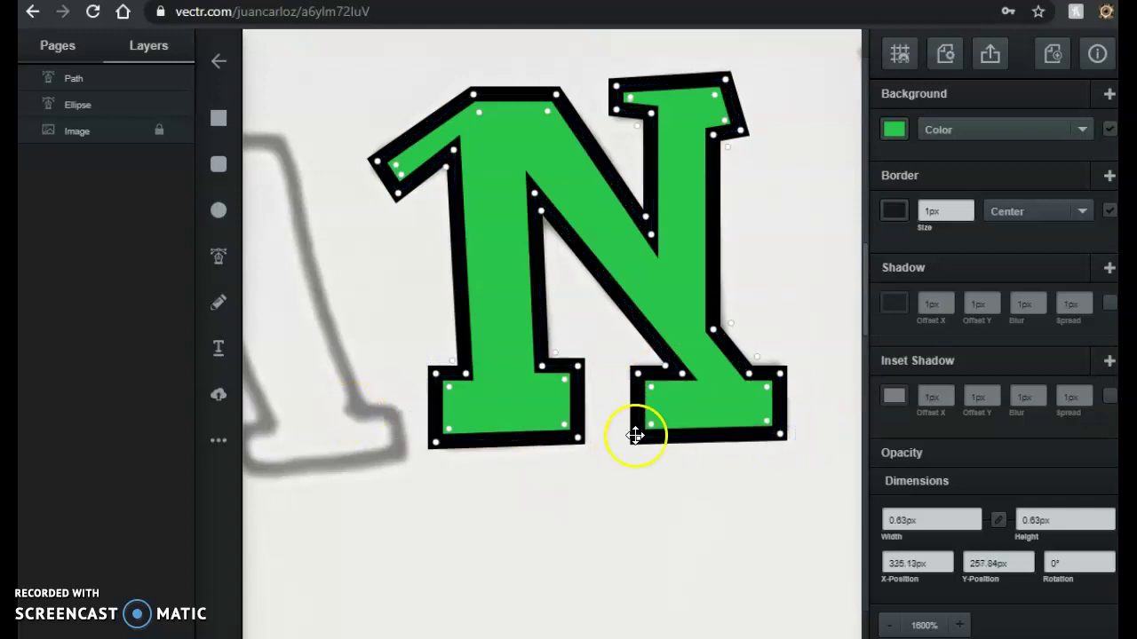
drag(779, 373, 780, 366)
click(649, 382)
drag(640, 363, 677, 368)
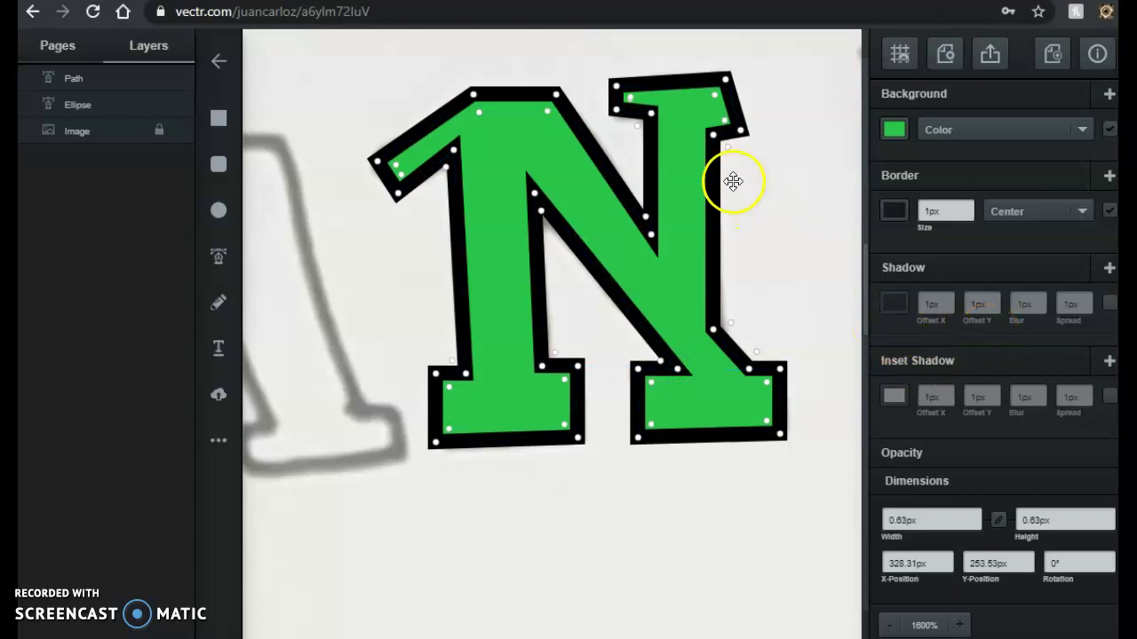
Reshape the N's upper-right serif into a straight, rectangular bar by moving its outer corners, and finish editing the nodes.
drag(727, 79, 751, 81)
click(714, 135)
drag(716, 139, 742, 112)
click(774, 185)
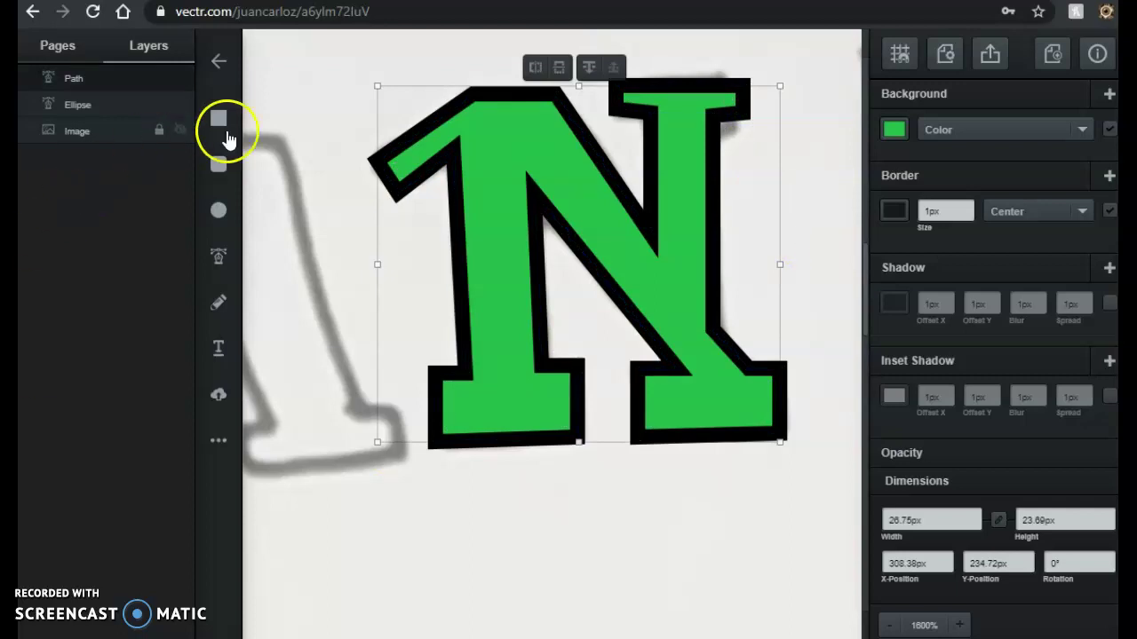
Toggle the traced photo's layer visibility to compare it with the N, leaving the photo hidden.
click(655, 343)
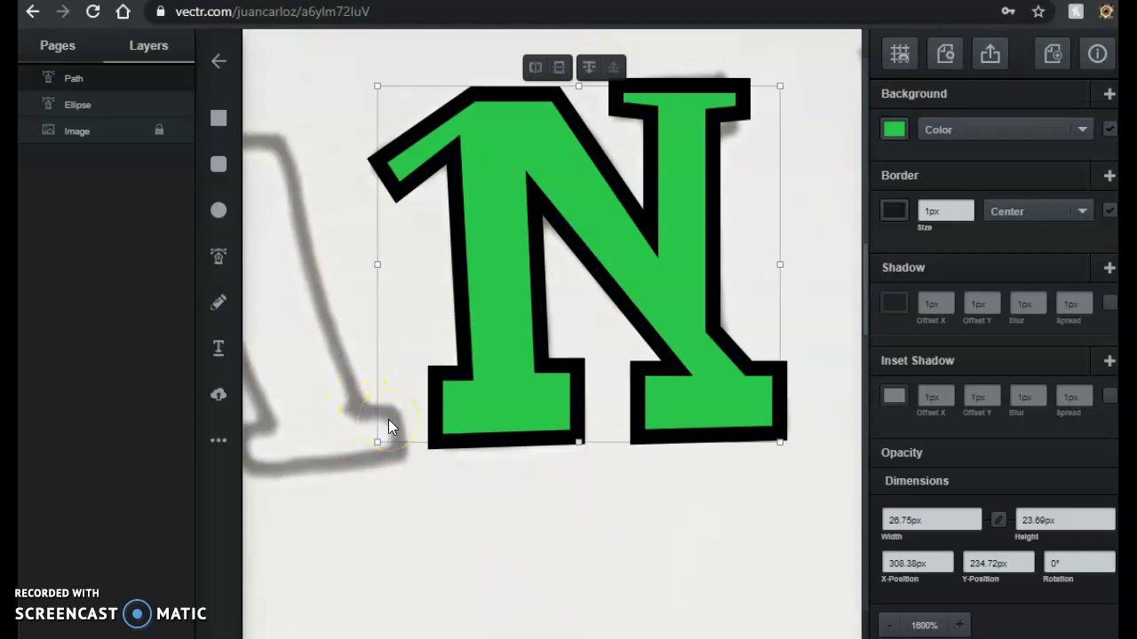
click(350, 334)
click(179, 131)
click(180, 131)
click(179, 131)
click(180, 131)
click(179, 131)
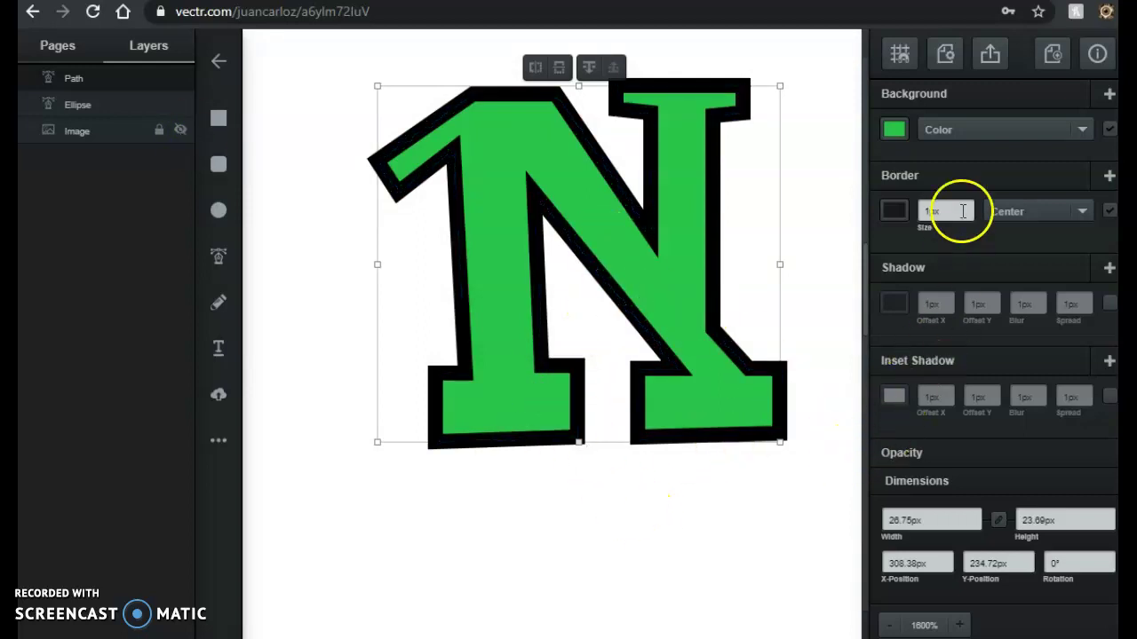
Export the page as a 640 by 640 px SVG and download it.
click(991, 56)
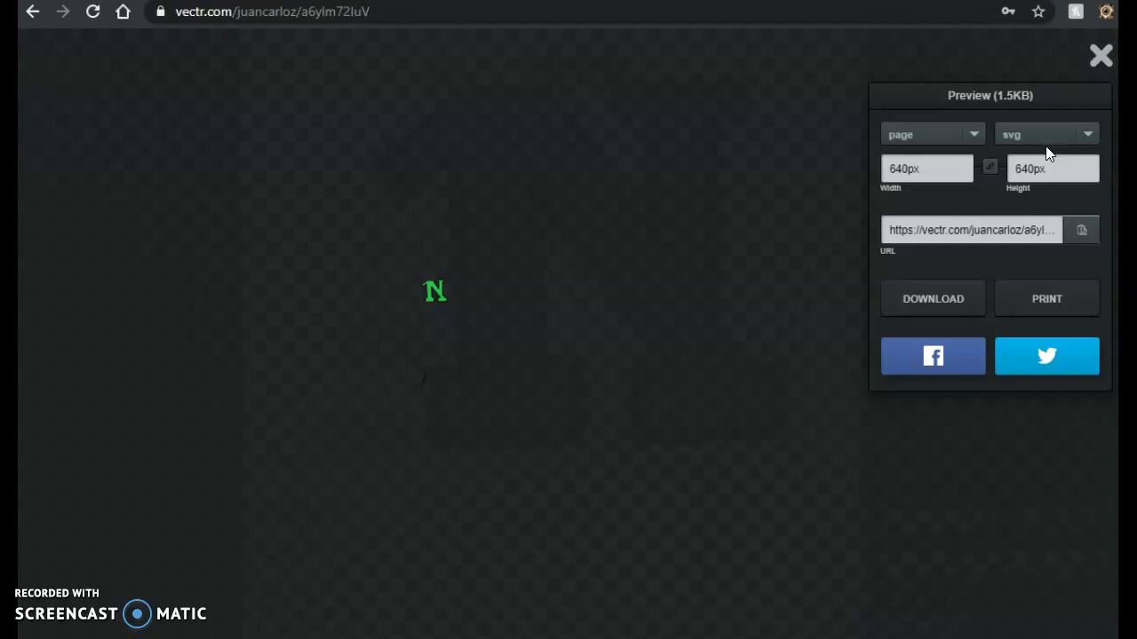
click(938, 296)
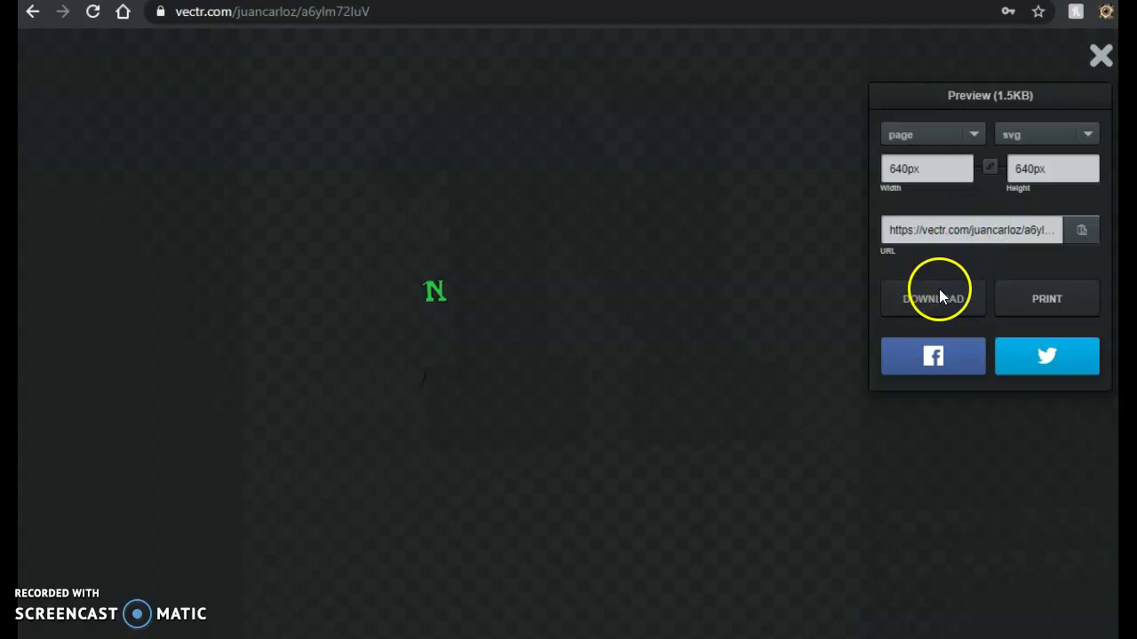